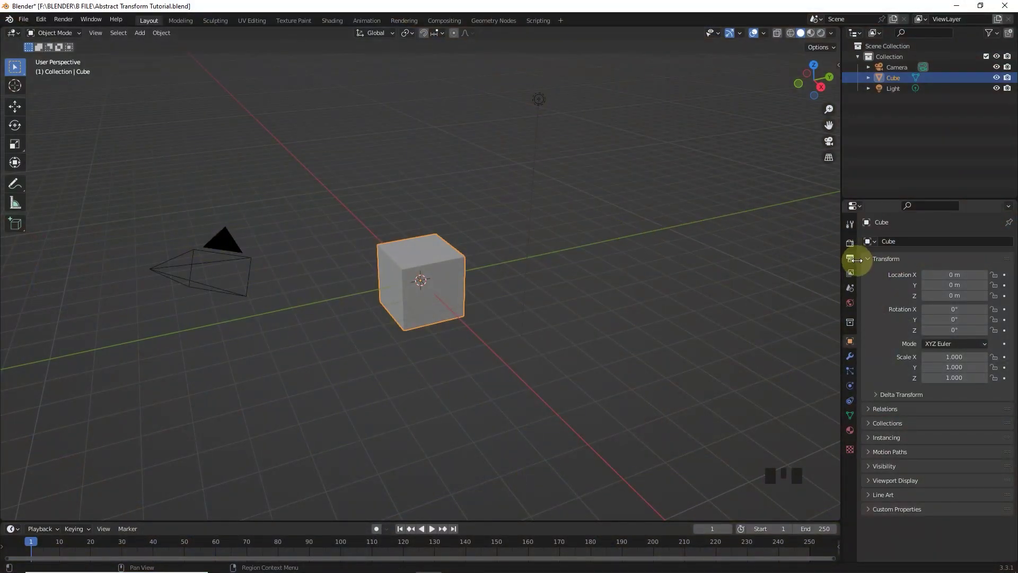
# Step: Set the animation end frame to 600 and the frame rate to 60 fps
pyautogui.click(851, 259)
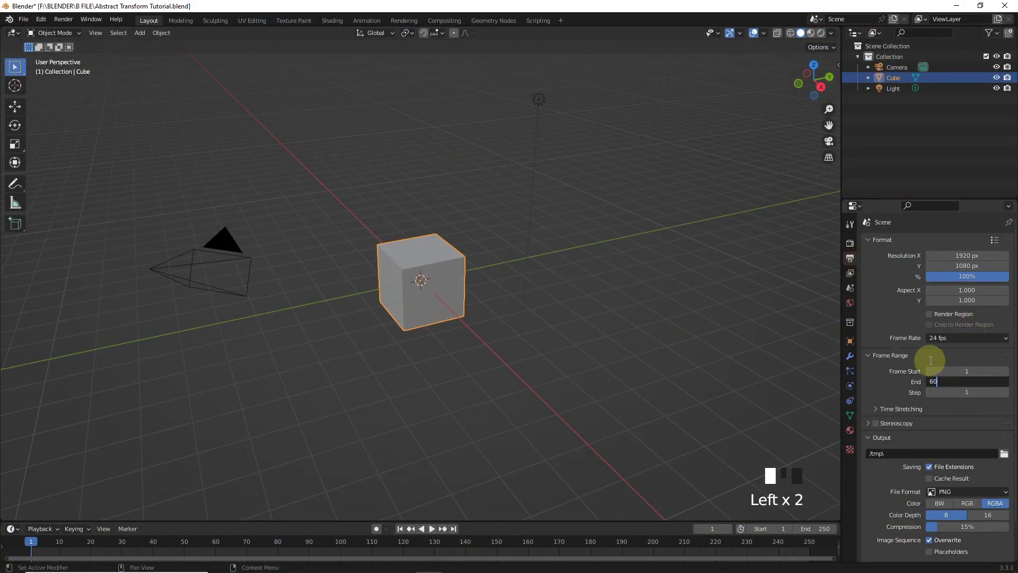
pyautogui.write('0')
pyautogui.click(908, 383)
pyautogui.click(948, 342)
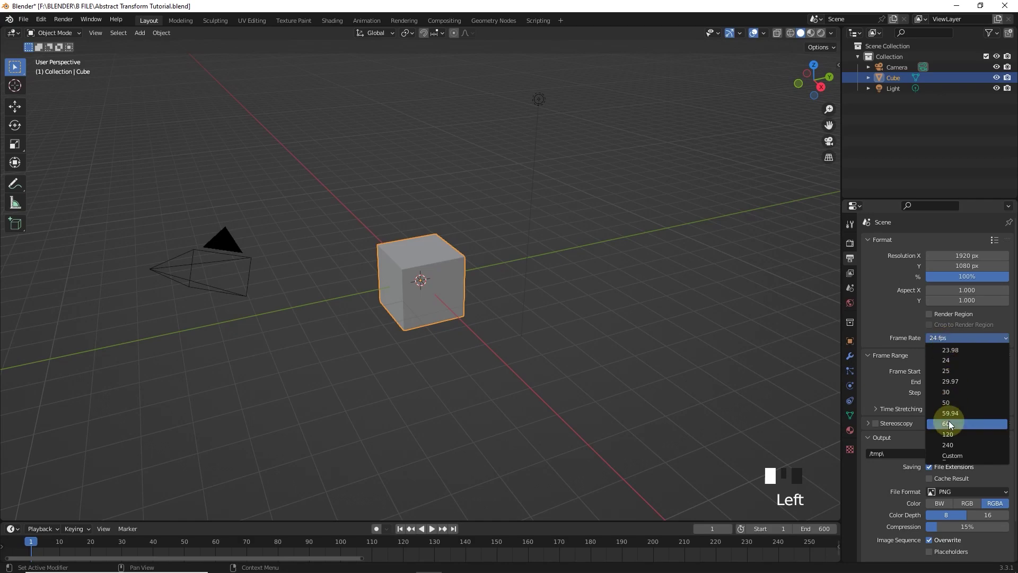
pyautogui.click(949, 421)
# Step: Scale the cube's mesh in Edit Mode to about 3 times its length along the X axis
pyautogui.click(679, 313)
pyautogui.click(444, 256)
pyautogui.click(79, 31)
pyautogui.click(74, 56)
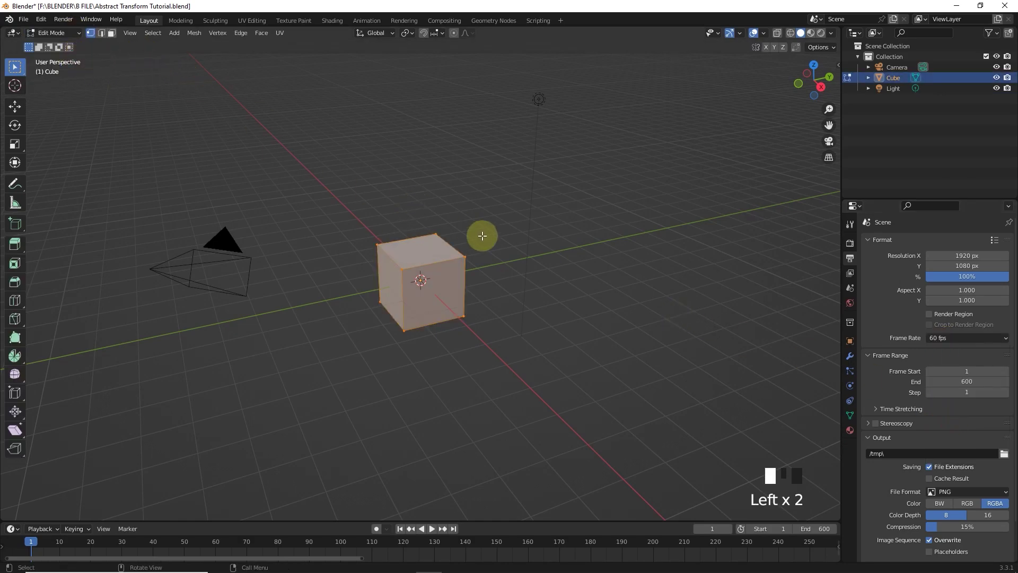
pyautogui.press('KP_7')
pyautogui.press('s')
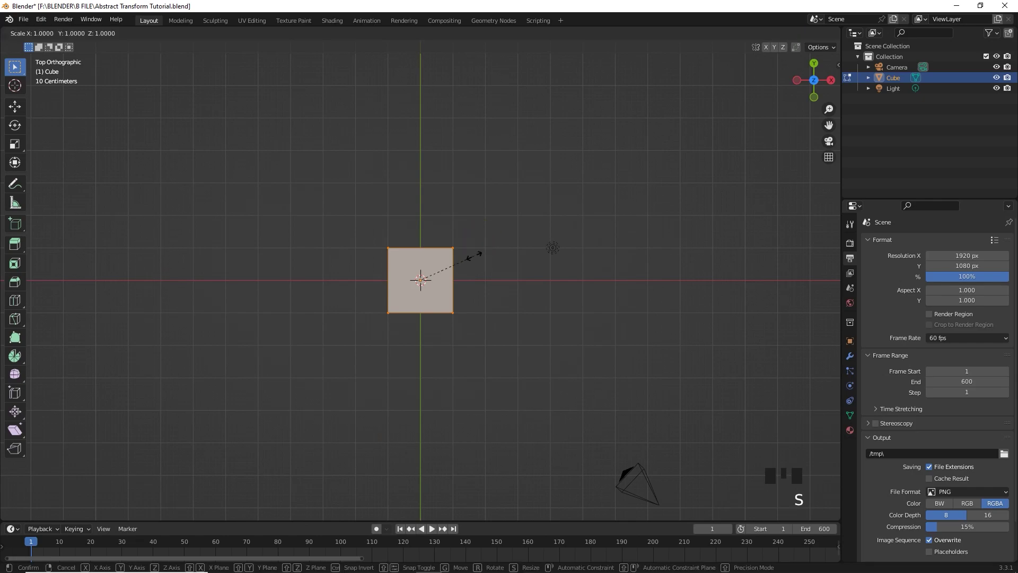
pyautogui.press('x')
pyautogui.click(595, 256)
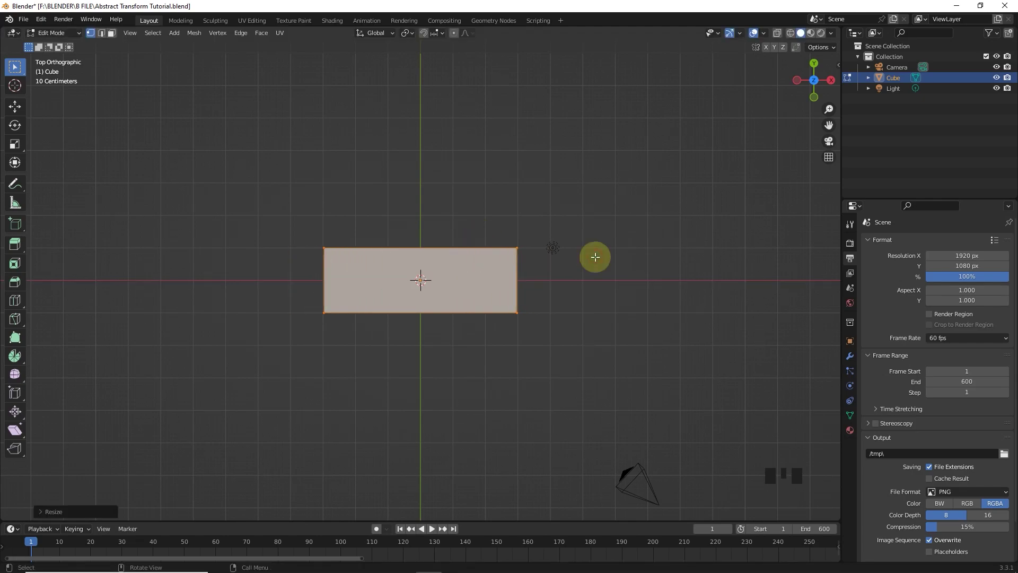
# Step: Select the stretched block's four vertical edges and bevel them until the bevels meet at the centre of each end
pyautogui.moveTo(591, 276); pyautogui.dragTo(626, 228, button='middle')
pyautogui.click(792, 33)
pyautogui.click(353, 254)
pyautogui.keyDown('shift'); pyautogui.click(317, 295); pyautogui.keyUp('shift')
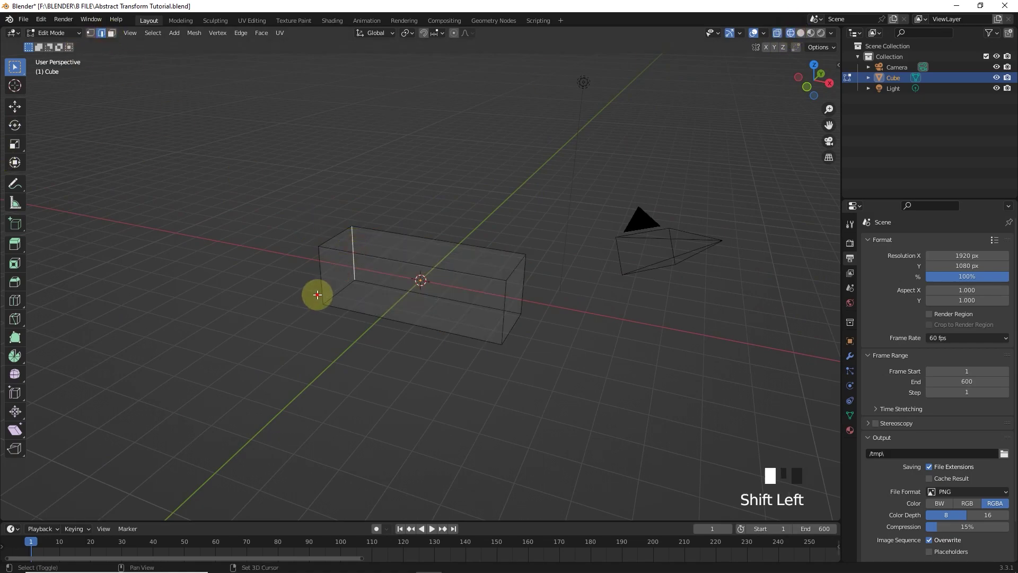
pyautogui.keyDown('shift'); pyautogui.click(514, 301); pyautogui.keyUp('shift')
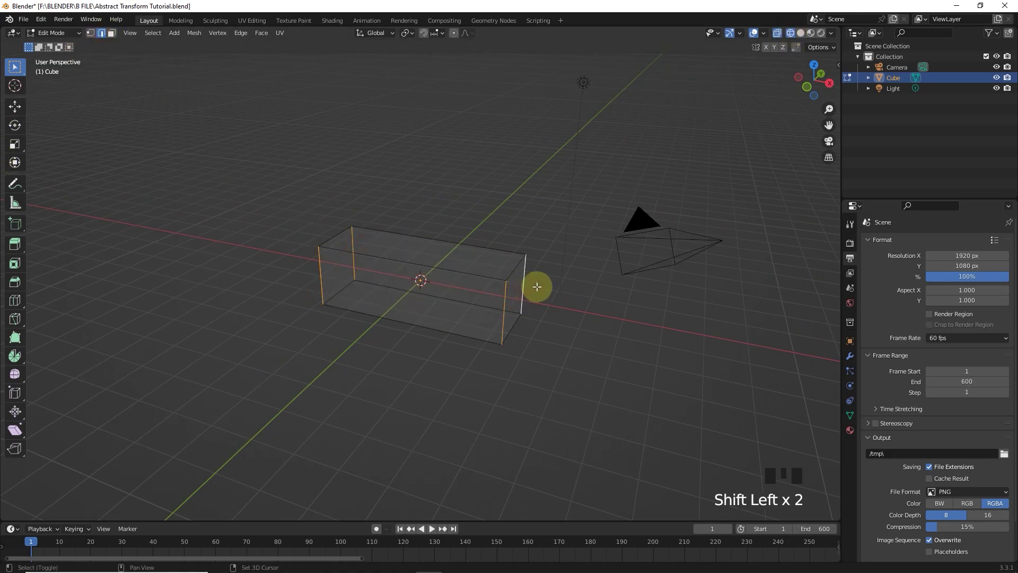
pyautogui.press('KP_7')
pyautogui.scroll(2, 546, 289)
pyautogui.hotkey('ctrl', 'b')
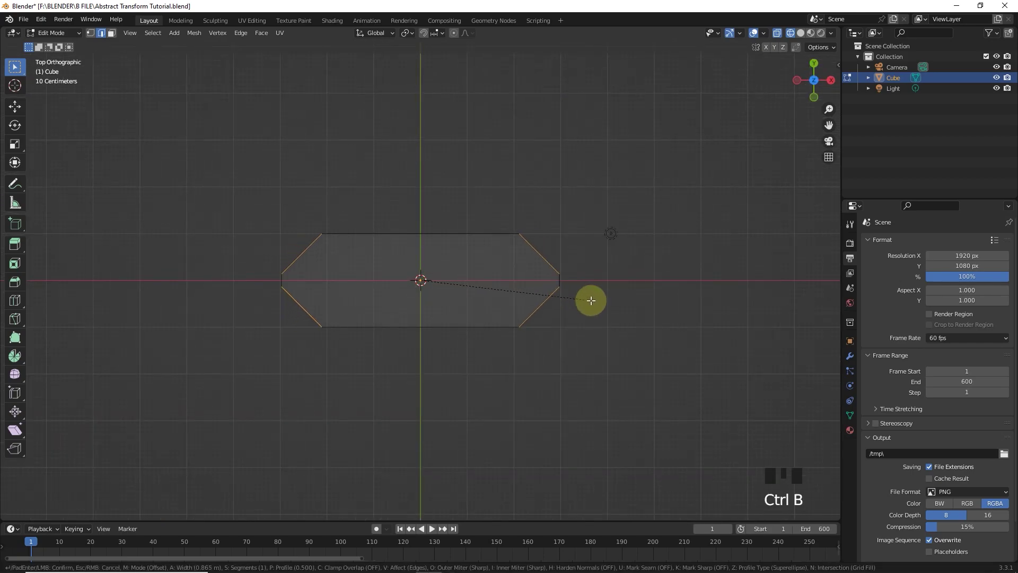
pyautogui.click(626, 308)
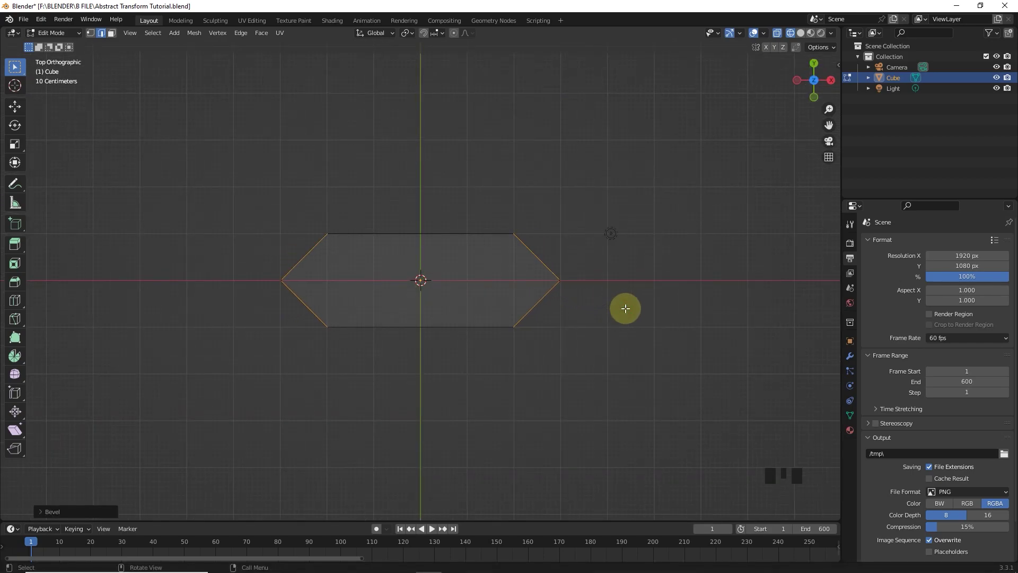
# Step: Set the vertical edge bevel to 39 segments so both ends of the block become round, and return to Object Mode
pyautogui.click(43, 509)
pyautogui.moveTo(509, 276); pyautogui.dragTo(745, 143, button='middle')
pyautogui.hotkey('alt', 'z')
pyautogui.moveTo(133, 360)
pyautogui.mouseDown()
pyautogui.moveTo(201, 360)
pyautogui.moveTo(144, 349)
pyautogui.moveTo(109, 359)
pyautogui.moveTo(128, 348)
pyautogui.mouseUp()
pyautogui.press('Tab')
# Step: Bevel the upper and lower rim edge loops of the rounded block with a 0.026 m width and 5 segments
pyautogui.scroll(-2, 511, 272)
pyautogui.moveTo(450, 269); pyautogui.dragTo(605, 329, button='middle')
pyautogui.press('Tab')
pyautogui.keyDown('alt'); pyautogui.click(466, 271); pyautogui.keyUp('alt')
pyautogui.keyDown('alt'); pyautogui.keyDown('shift'); pyautogui.click(411, 289); pyautogui.keyUp('shift'); pyautogui.keyUp('alt')
pyautogui.scroll(2, 605, 330)
pyautogui.hotkey('ctrl', 'b')
pyautogui.click(606, 329)
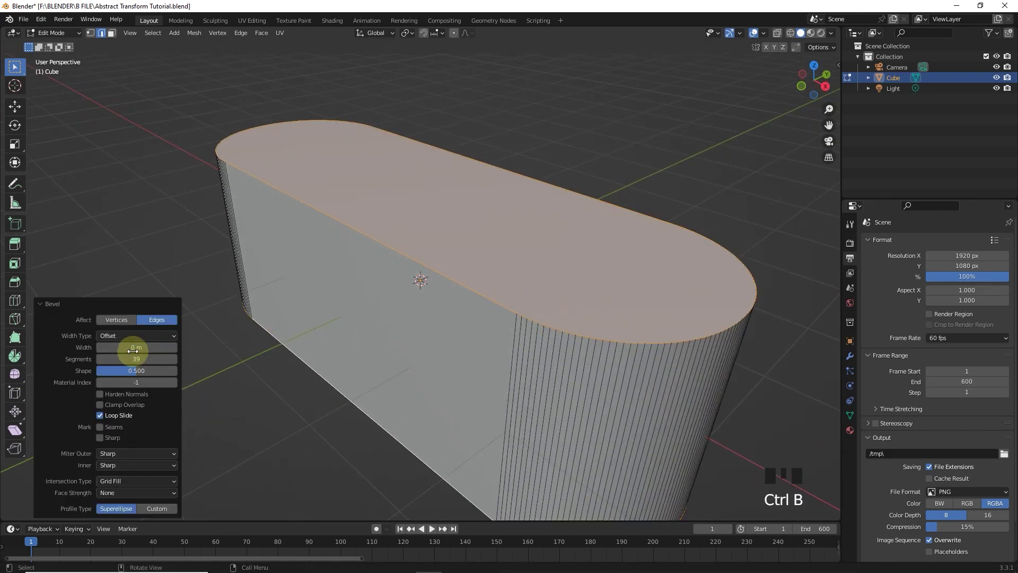
pyautogui.keyDown('shift'); pyautogui.moveTo(136, 347); pyautogui.dragTo(100, 358); pyautogui.keyUp('shift')
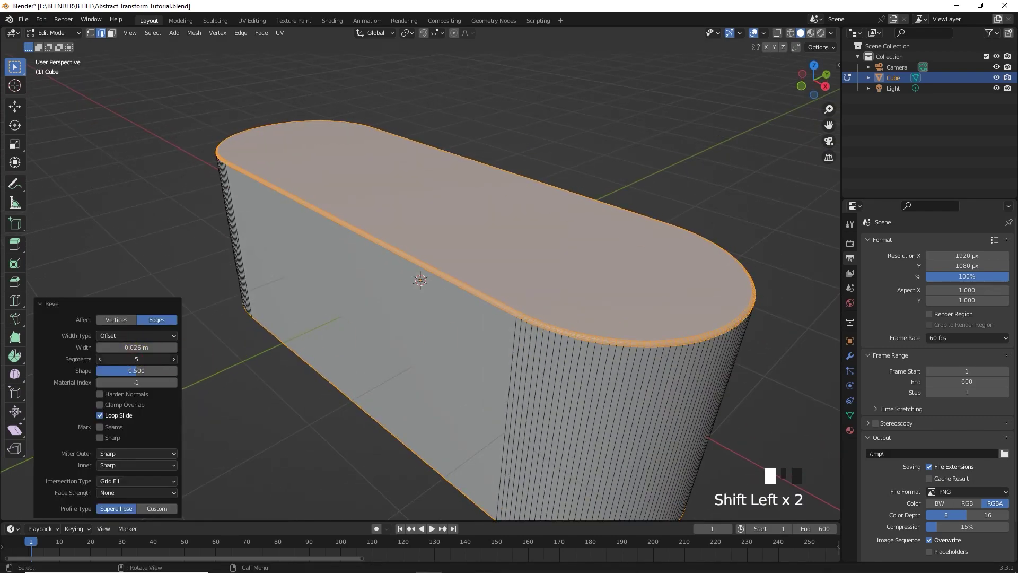
pyautogui.press('Tab')
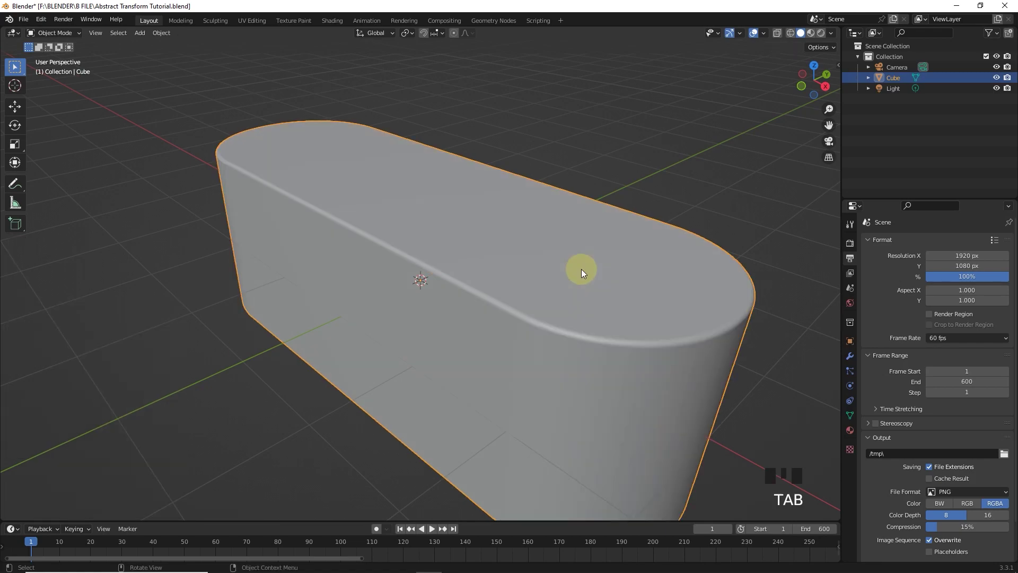
# Step: Apply smooth shading to the rounded block
pyautogui.scroll(-1, 589, 246)
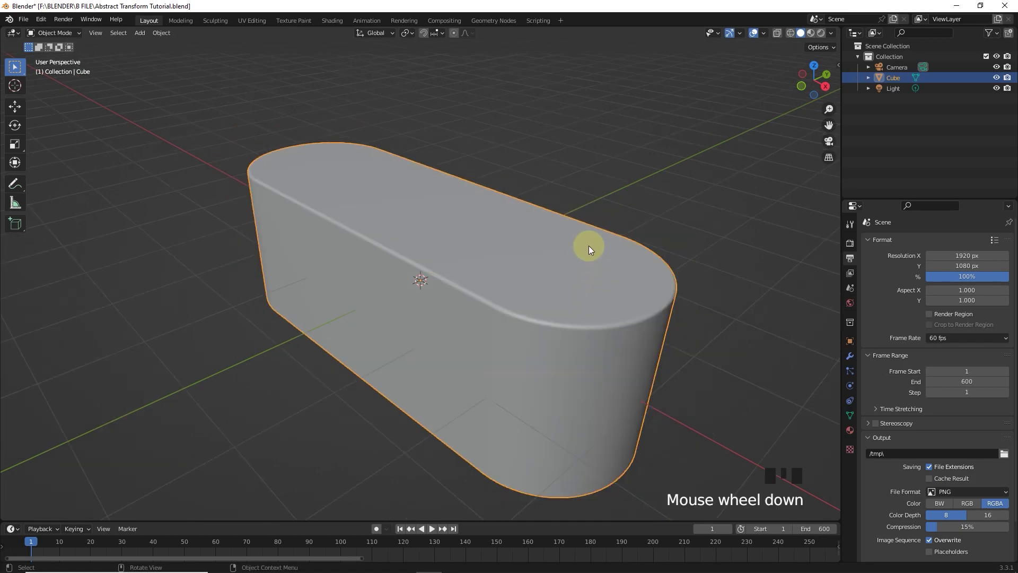
pyautogui.click(162, 33)
pyautogui.click(216, 263)
pyautogui.moveTo(217, 263); pyautogui.dragTo(524, 221, button='middle')
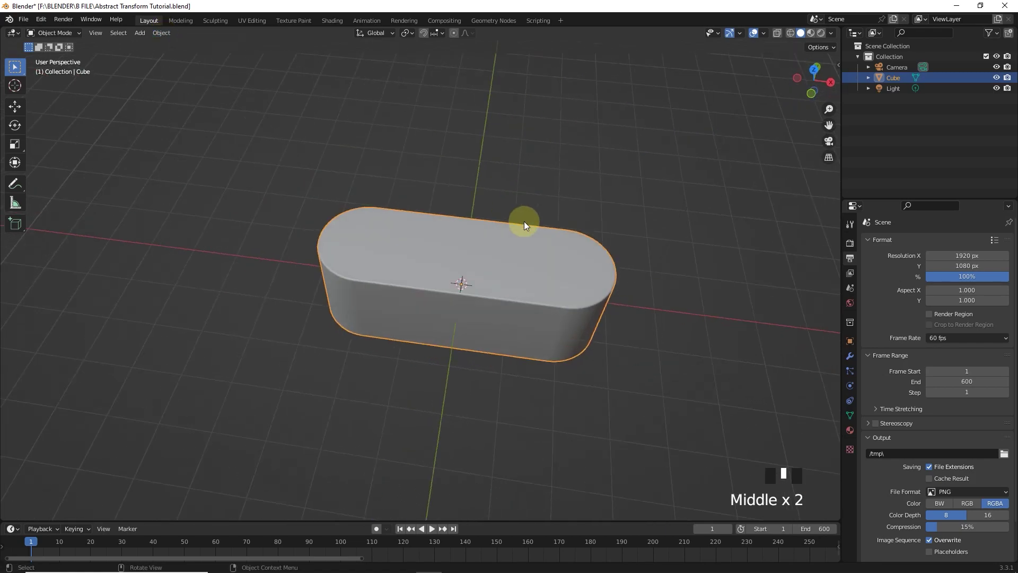
# Step: In top view, duplicate the rounded block about 2.04 m along Y, leaving a thin gap to the original
pyautogui.press('KP_7')
pyautogui.scroll(2, 619, 244)
pyautogui.keyDown('shift'); pyautogui.moveTo(619, 244); pyautogui.dragTo(589, 332, button='middle'); pyautogui.keyUp('shift')
pyautogui.hotkey('shift', 'd')
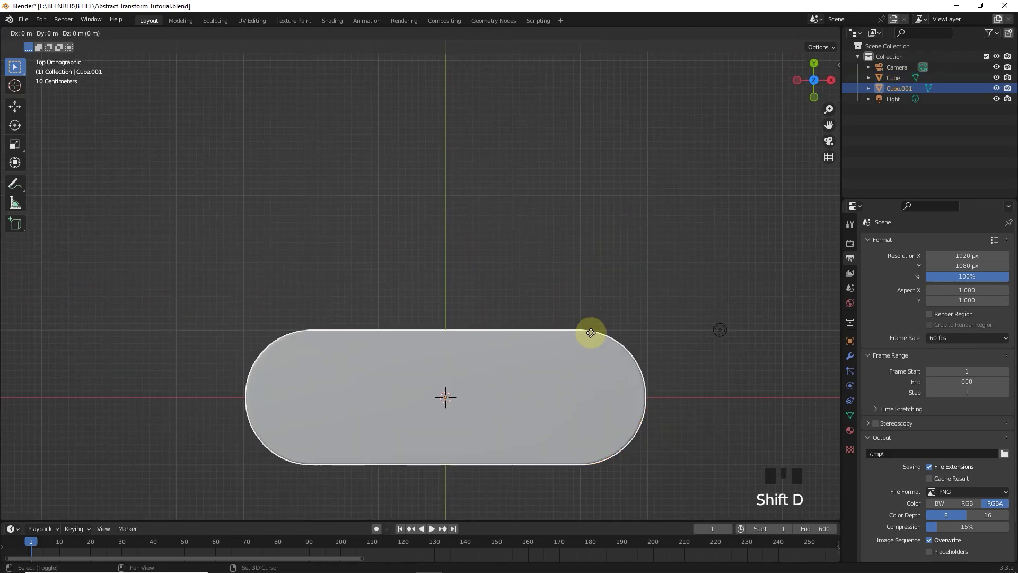
pyautogui.press('y')
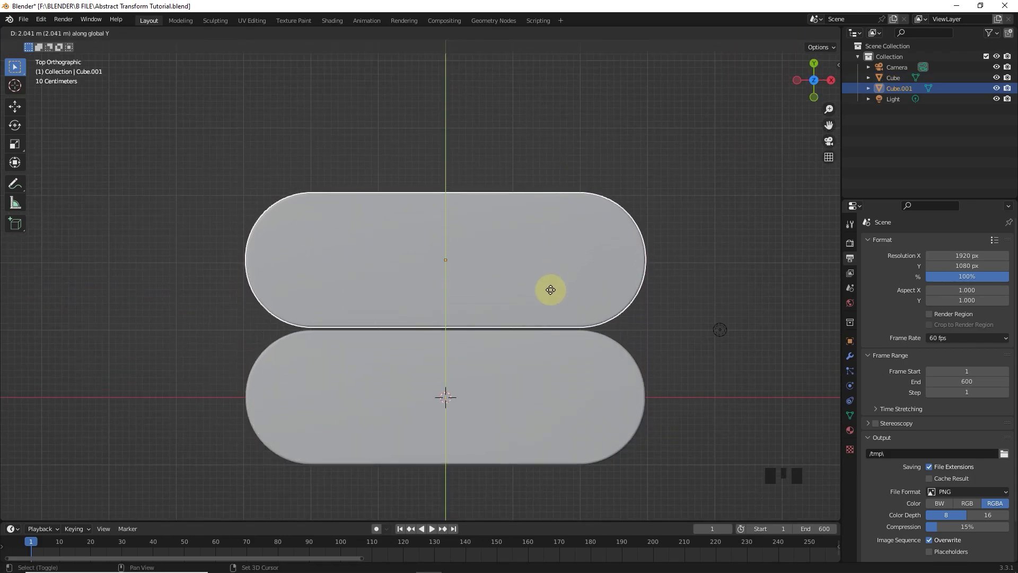
pyautogui.click(551, 289)
# Step: Repeat the duplication along Y until the column consists of 15 blocks
pyautogui.scroll(-4, 548, 269)
pyautogui.keyDown('shift'); pyautogui.moveTo(548, 269); pyautogui.dragTo(546, 304, button='middle'); pyautogui.keyUp('shift')
pyautogui.scroll(-2, 539, 336)
pyautogui.hotkey('shift', 'r')
pyautogui.hotkey('shift', 'r')
pyautogui.hotkey('shift', 'r')
pyautogui.hotkey('shift', 'r')
pyautogui.hotkey('shift', 'r')
pyautogui.hotkey('shift', 'r')
pyautogui.hotkey('shift', 'r')
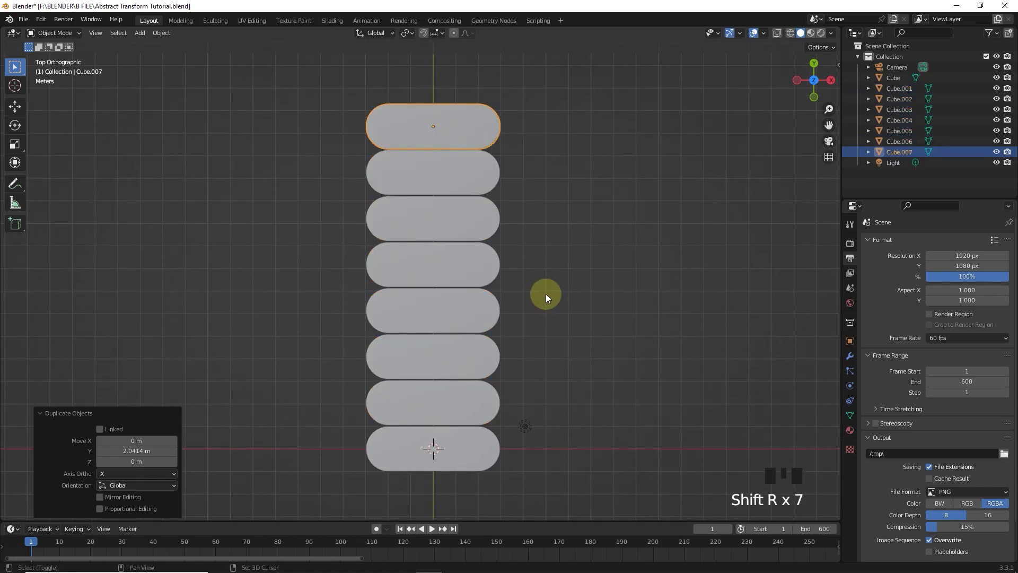
pyautogui.hotkey('shift', 'r')
pyautogui.hotkey('shift', 'r')
pyautogui.hotkey('shift', 'r')
pyautogui.hotkey('shift', 'r')
pyautogui.hotkey('shift', 'r')
pyautogui.scroll(-5, 546, 292)
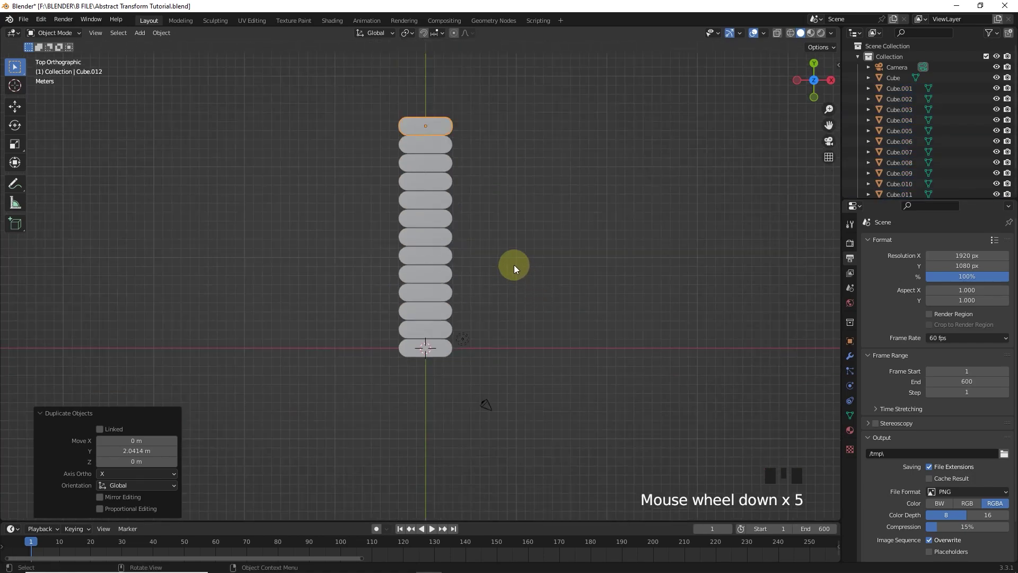
pyautogui.hotkey('shift', 'r')
pyautogui.hotkey('shift', 'r')
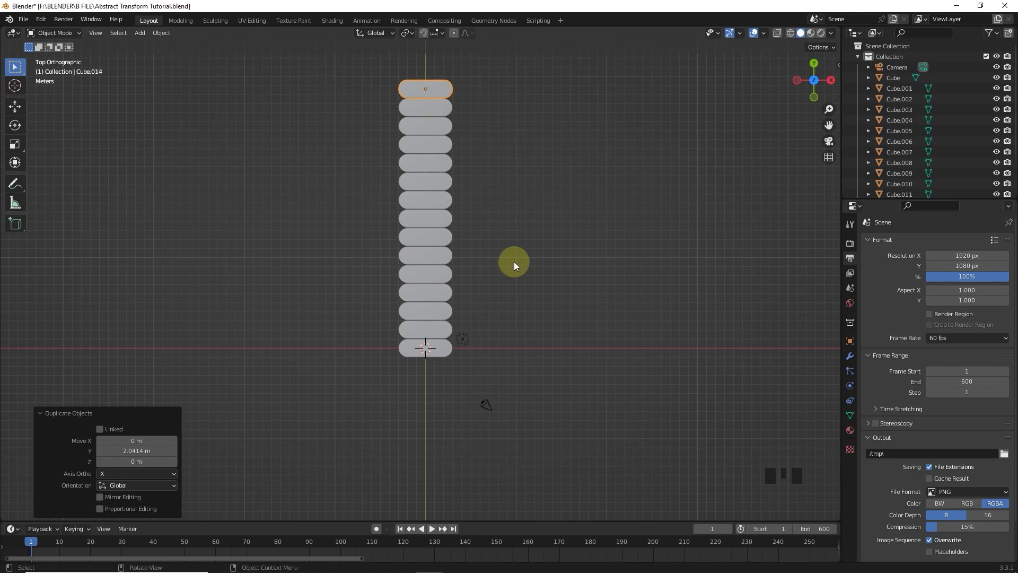
# Step: Select the whole column of blocks and duplicate it about 6 m in the negative X direction
pyautogui.click(514, 262)
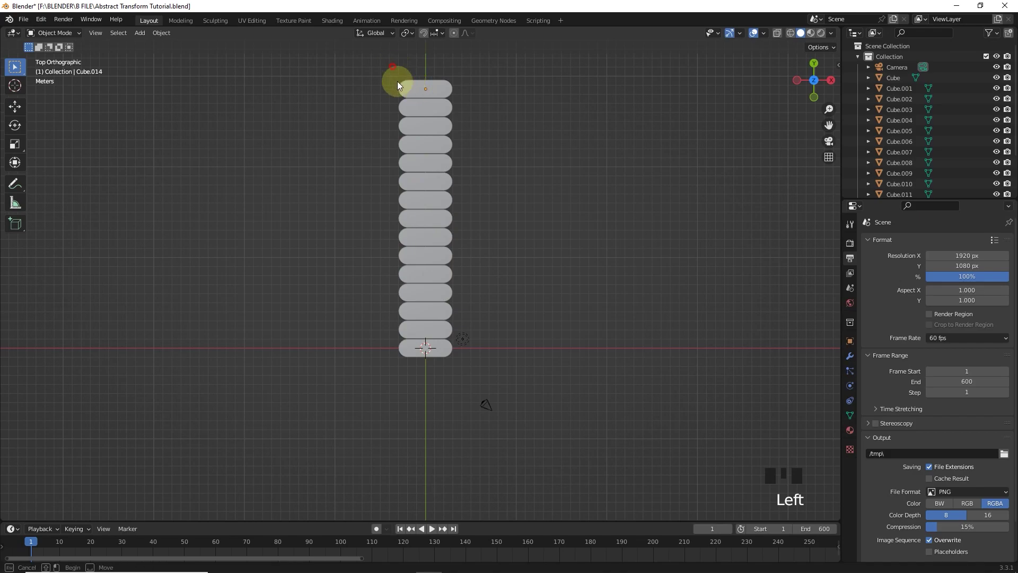
pyautogui.moveTo(428, 399); pyautogui.dragTo(427, 398)
pyautogui.scroll(5, 419, 361)
pyautogui.keyDown('shift'); pyautogui.moveTo(414, 335); pyautogui.dragTo(538, 406, button='middle'); pyautogui.keyUp('shift')
pyautogui.hotkey('shift', 'd')
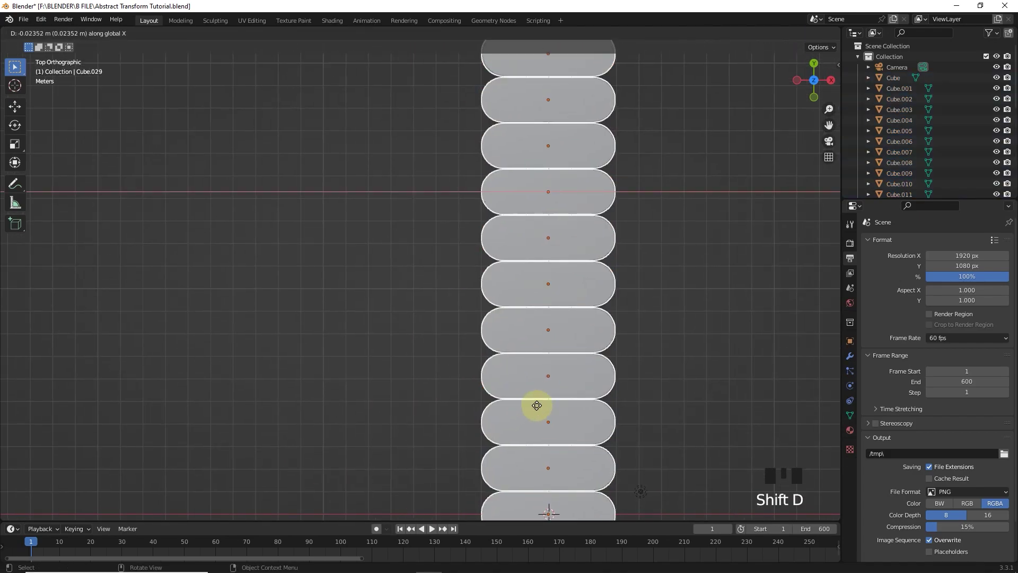
pyautogui.click(82, 387)
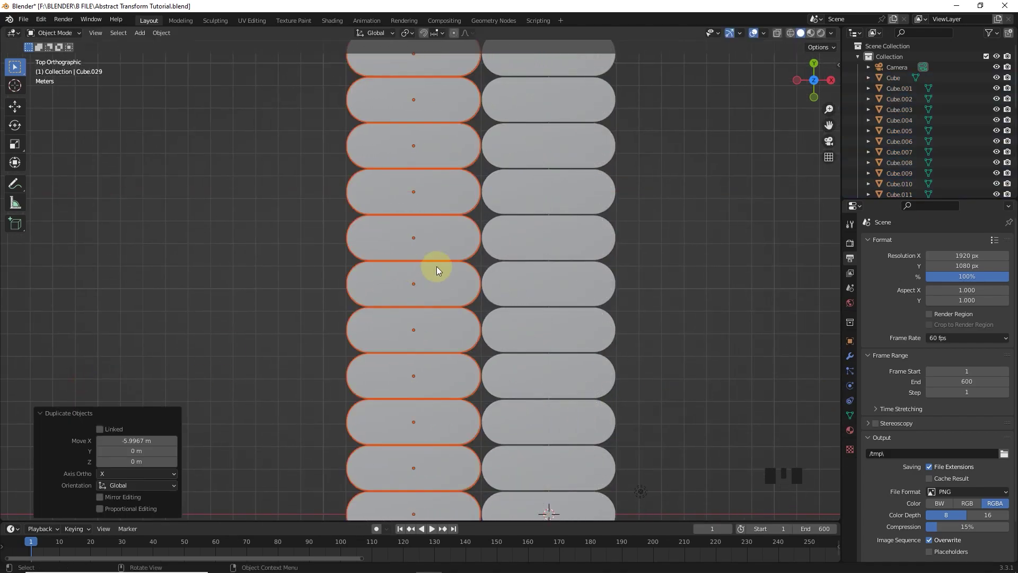
# Step: Move the duplicated column along Y by about half a block's width so it is staggered against the first column
pyautogui.scroll(6, 439, 265)
pyautogui.keyDown('shift'); pyautogui.moveTo(628, 351); pyautogui.dragTo(546, 409, button='middle'); pyautogui.keyUp('shift')
pyautogui.press('g')
pyautogui.press('y')
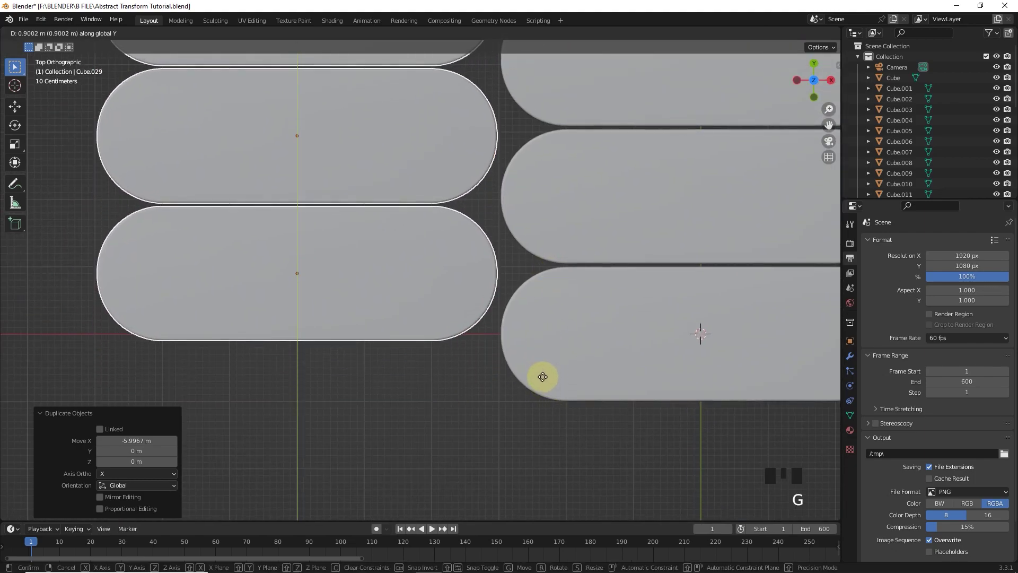
pyautogui.click(542, 273)
# Step: Nest the staggered column into the first by moving it about 0.26 m along X and about -0.03 m along Y
pyautogui.press('g')
pyautogui.press('x')
pyautogui.click(326, 297)
pyautogui.scroll(3, 614, 244)
pyautogui.keyDown('shift'); pyautogui.moveTo(613, 244); pyautogui.dragTo(572, 311, button='middle'); pyautogui.keyUp('shift')
pyautogui.press('g')
pyautogui.press('y')
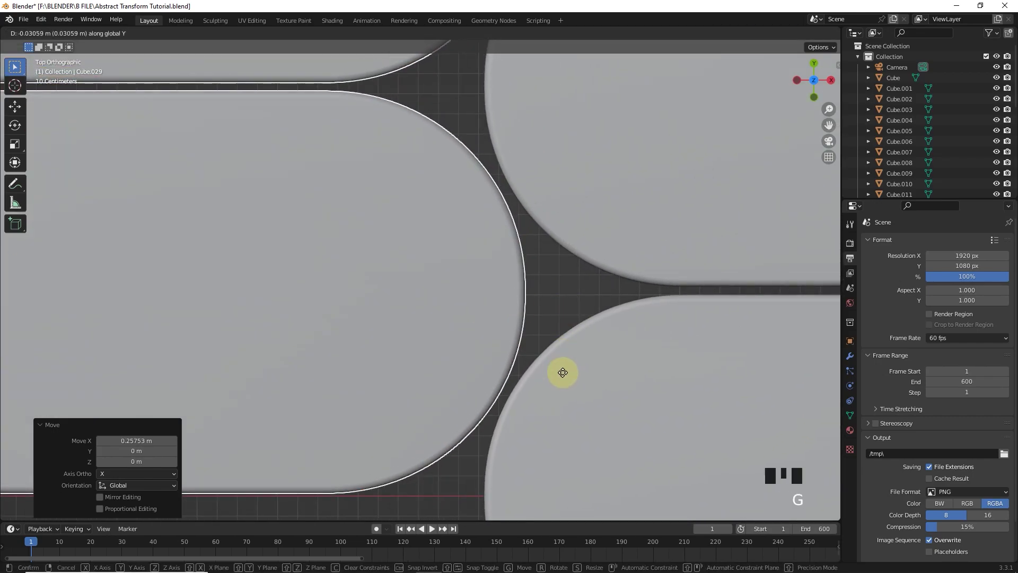
pyautogui.click(562, 373)
# Step: Select both columns and duplicate them about 11.49 m along X, so they interlock with the existing pair
pyautogui.scroll(-17, 520, 283)
pyautogui.keyDown('shift'); pyautogui.moveTo(545, 171); pyautogui.dragTo(524, 346, button='middle'); pyautogui.keyUp('shift')
pyautogui.moveTo(329, 165); pyautogui.dragTo(422, 501)
pyautogui.scroll(8, 545, 255)
pyautogui.keyDown('shift'); pyautogui.moveTo(586, 191); pyautogui.dragTo(484, 400, button='middle'); pyautogui.keyUp('shift')
pyautogui.keyDown('shift'); pyautogui.moveTo(338, 277); pyautogui.dragTo(363, 338, button='middle'); pyautogui.keyUp('shift')
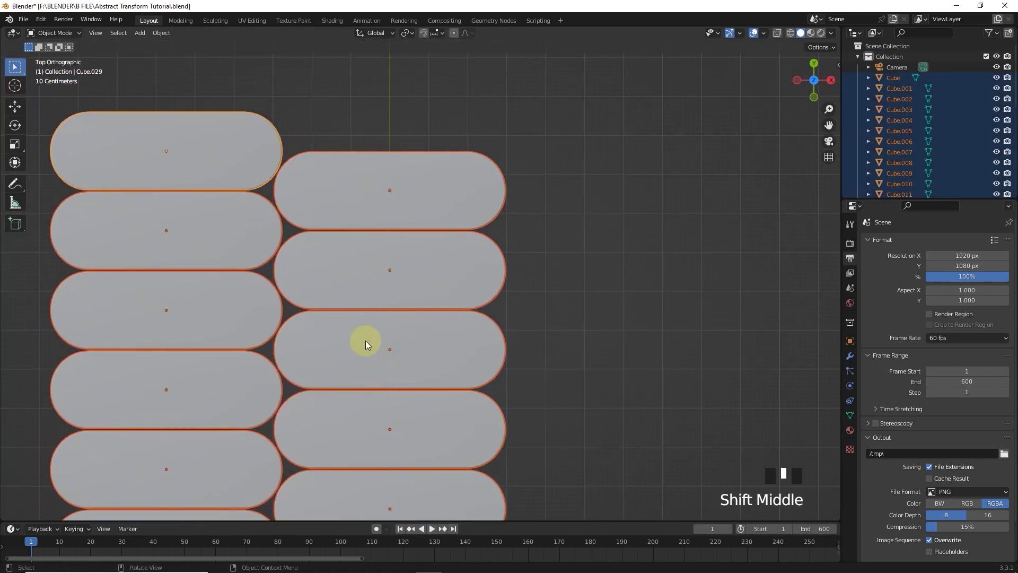
pyautogui.hotkey('shift', 'd')
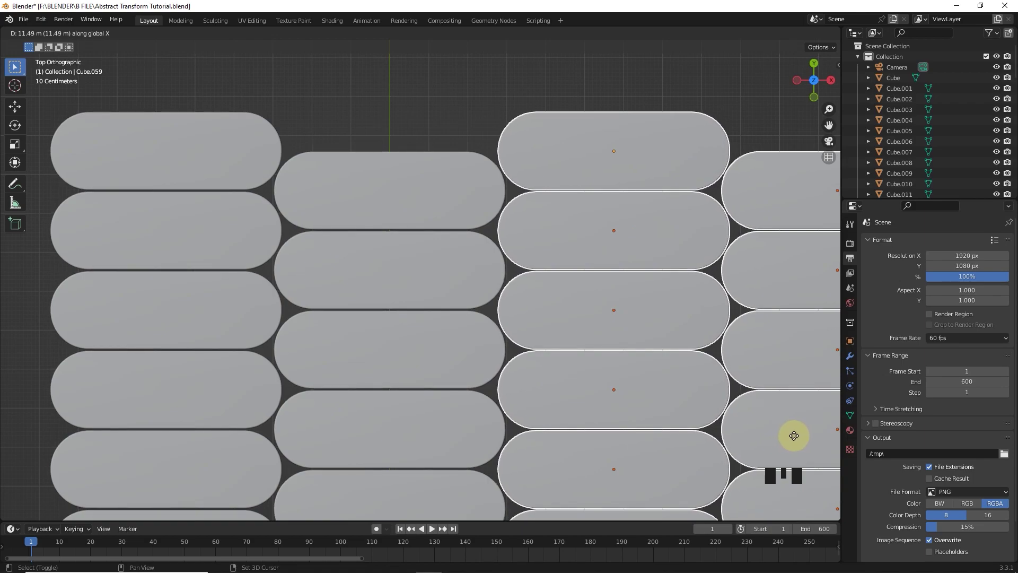
pyautogui.click(790, 434)
# Step: Repeat the column pair duplication twice to extend the pattern to eight columns
pyautogui.scroll(-8, 638, 432)
pyautogui.keyDown('shift'); pyautogui.moveTo(631, 425); pyautogui.dragTo(584, 257, button='middle'); pyautogui.keyUp('shift')
pyautogui.hotkey('shift', 'r')
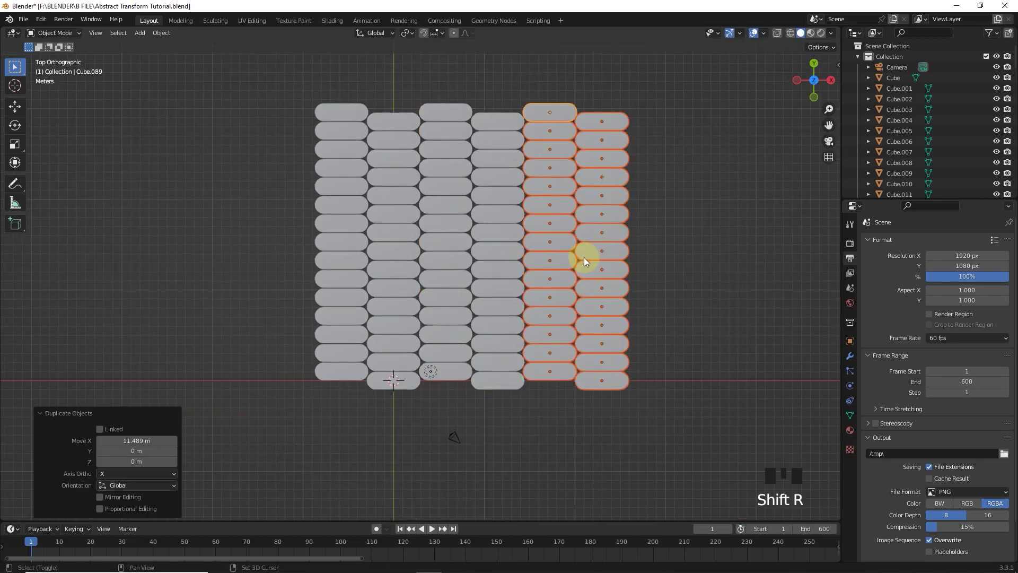
pyautogui.hotkey('shift', 'r')
# Step: Select the entire field of blocks and move it so it is roughly centred on the world origin
pyautogui.scroll(-2, 342, 193)
pyautogui.click(292, 141)
pyautogui.moveTo(328, 136); pyautogui.dragTo(667, 363)
pyautogui.press('g')
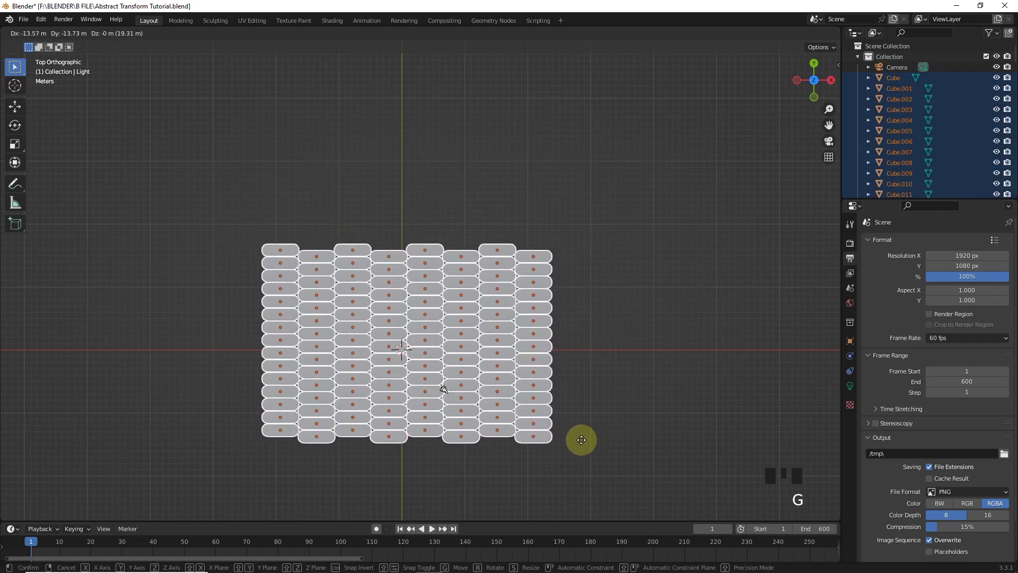
pyautogui.click(578, 439)
pyautogui.click(629, 359)
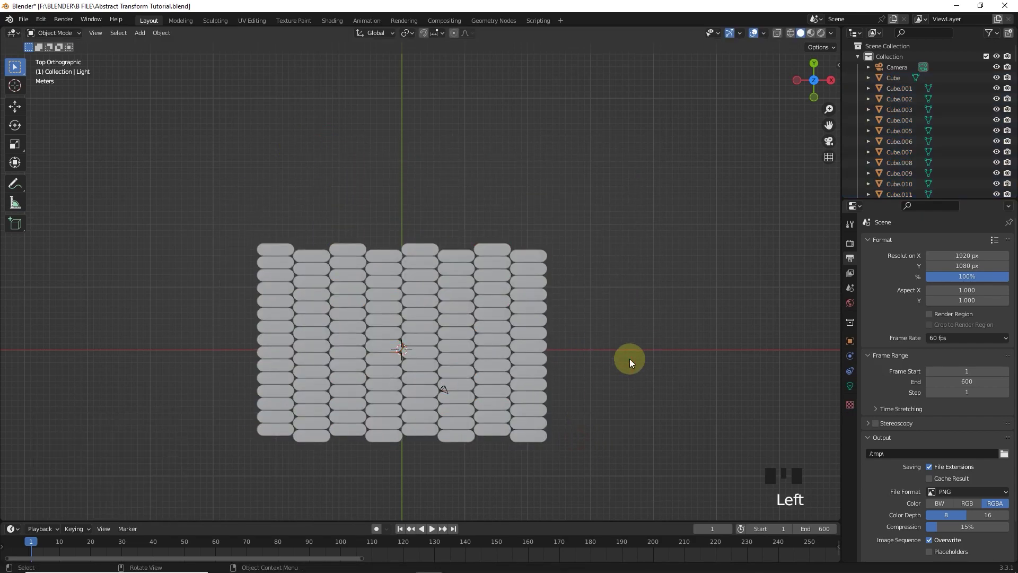
# Step: Look through the camera and set its focal length to 100 mm
pyautogui.press('KP_0')
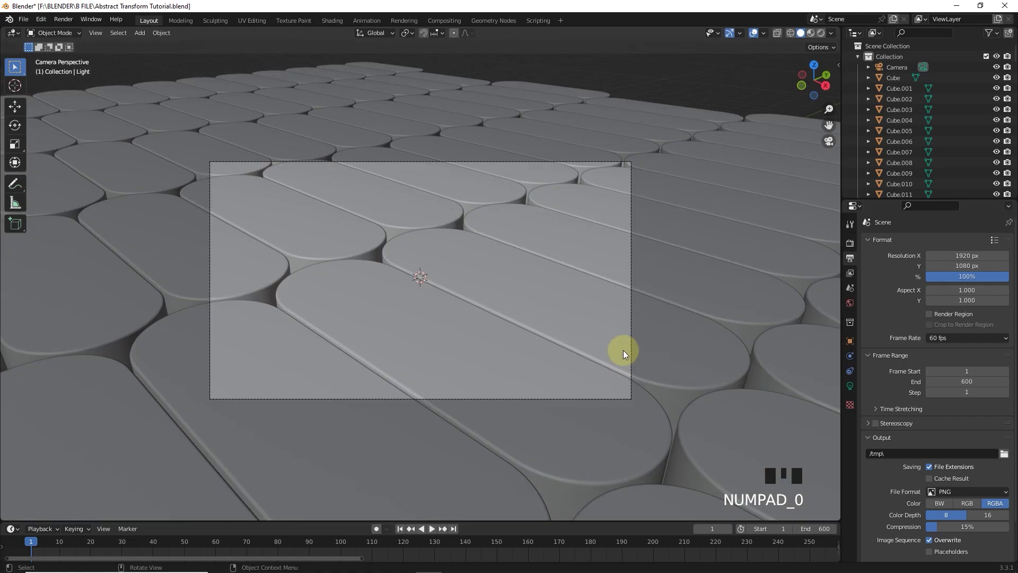
pyautogui.scroll(3, 623, 342)
pyautogui.click(627, 75)
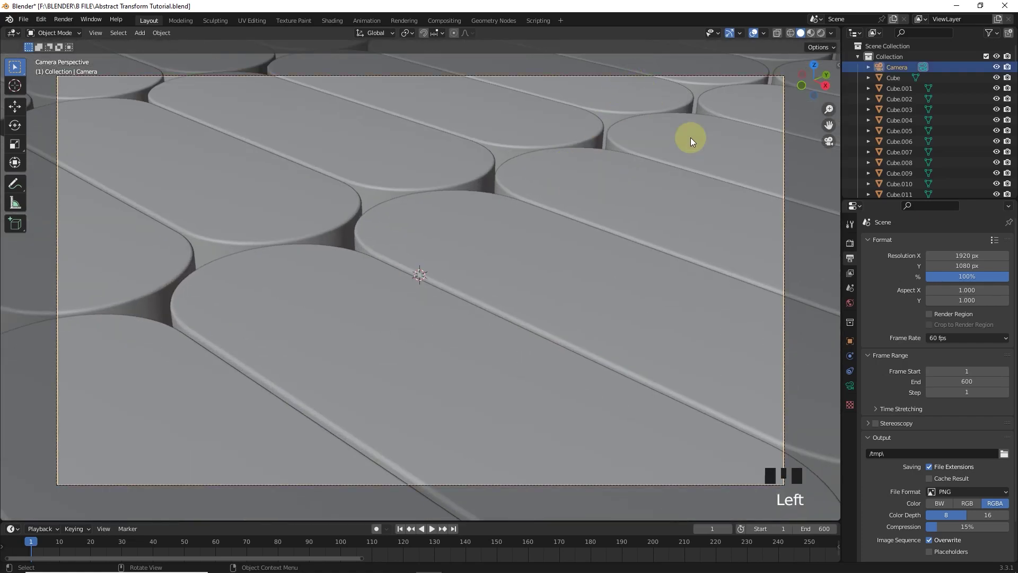
pyautogui.click(849, 386)
pyautogui.click(925, 293)
pyautogui.write('100')
pyautogui.press('Return')
# Step: Lock the camera to the view and pull it back until many blocks fill the frame
pyautogui.press('n')
pyautogui.click(834, 110)
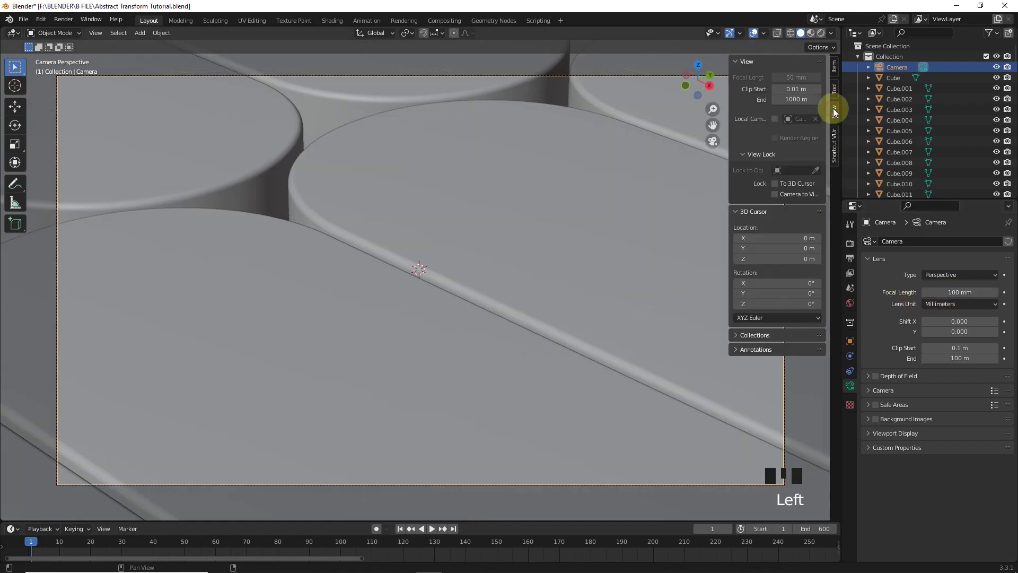
pyautogui.press('n')
pyautogui.scroll(-6, 571, 262)
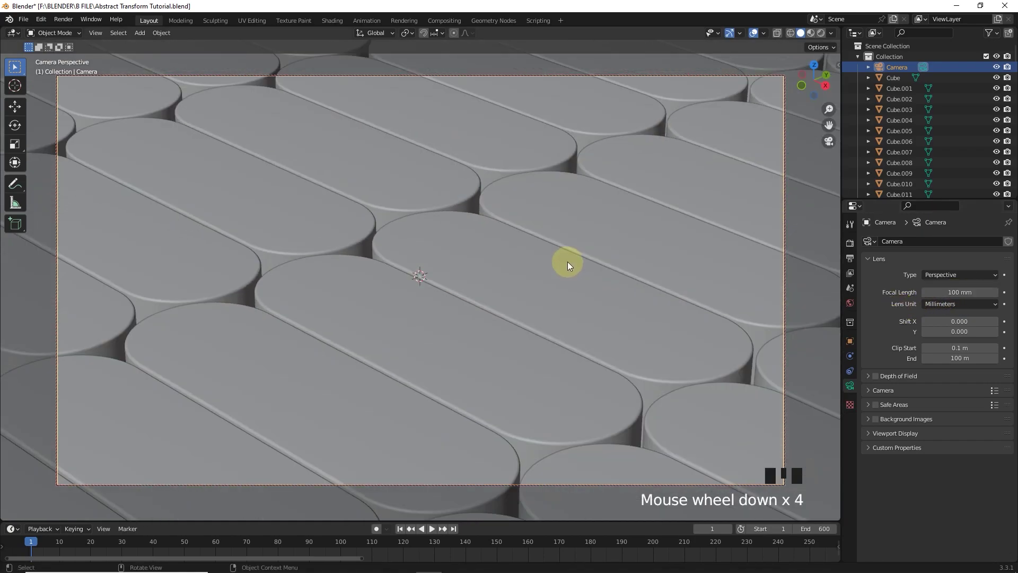
pyautogui.scroll(1, 568, 260)
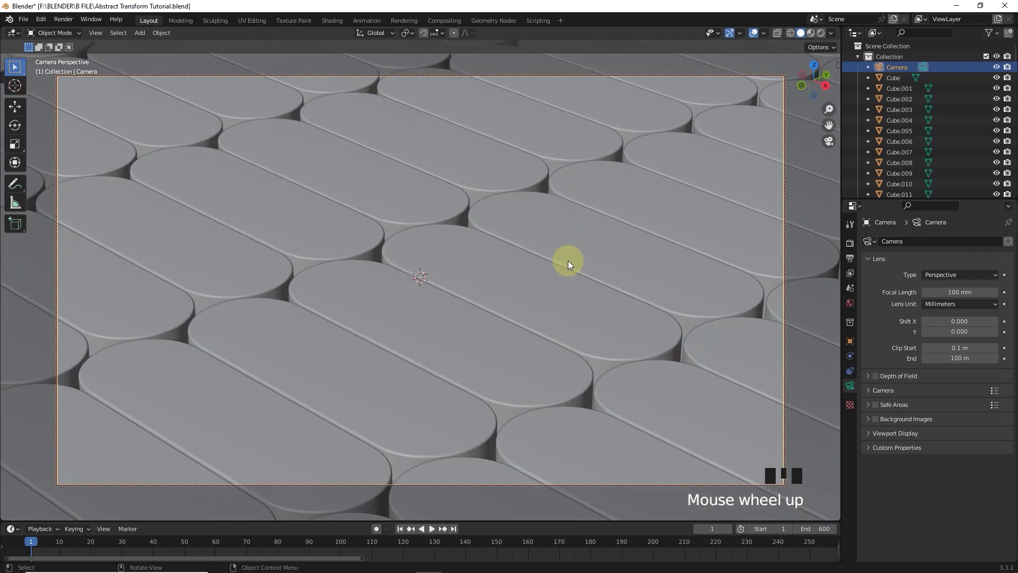
pyautogui.moveTo(829, 110)
pyautogui.mouseDown()
pyautogui.moveTo(829, 138)
pyautogui.moveTo(829, 114)
pyautogui.mouseUp()
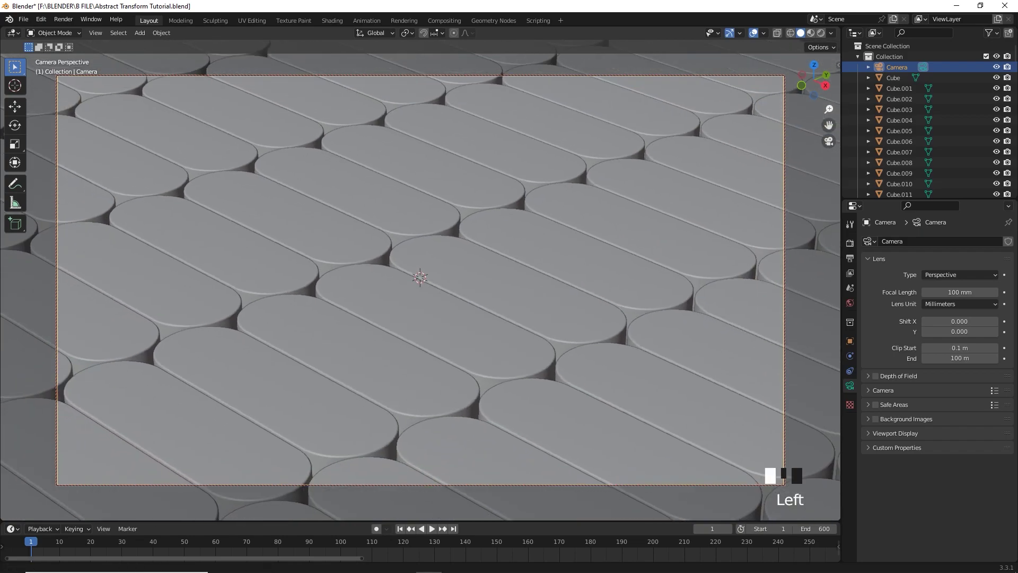
# Step: Select all the blocks in top view, leaving the camera out, and view the field at an angle
pyautogui.press('KP_7')
pyautogui.scroll(-3, 571, 250)
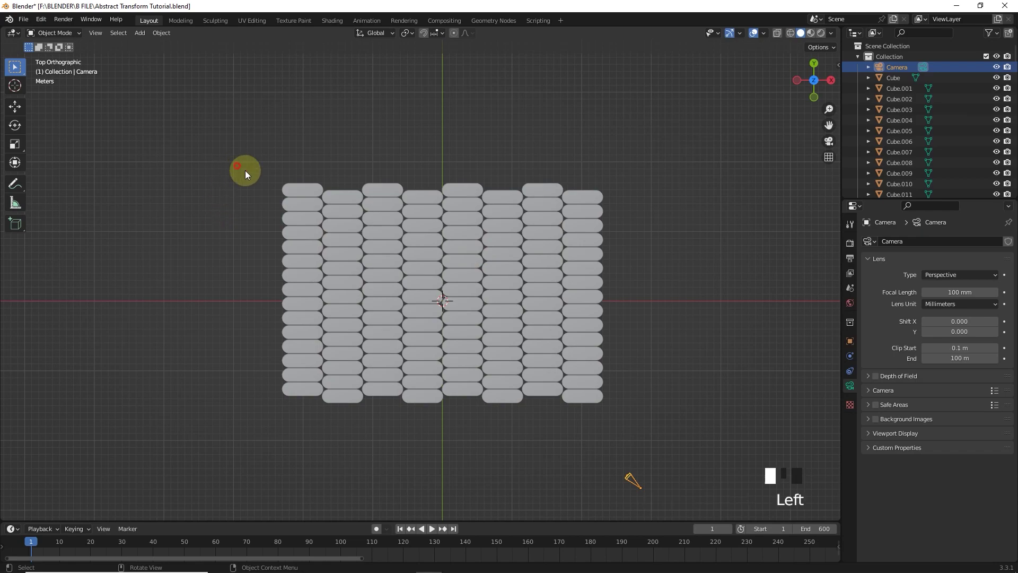
pyautogui.moveTo(238, 166); pyautogui.dragTo(620, 406)
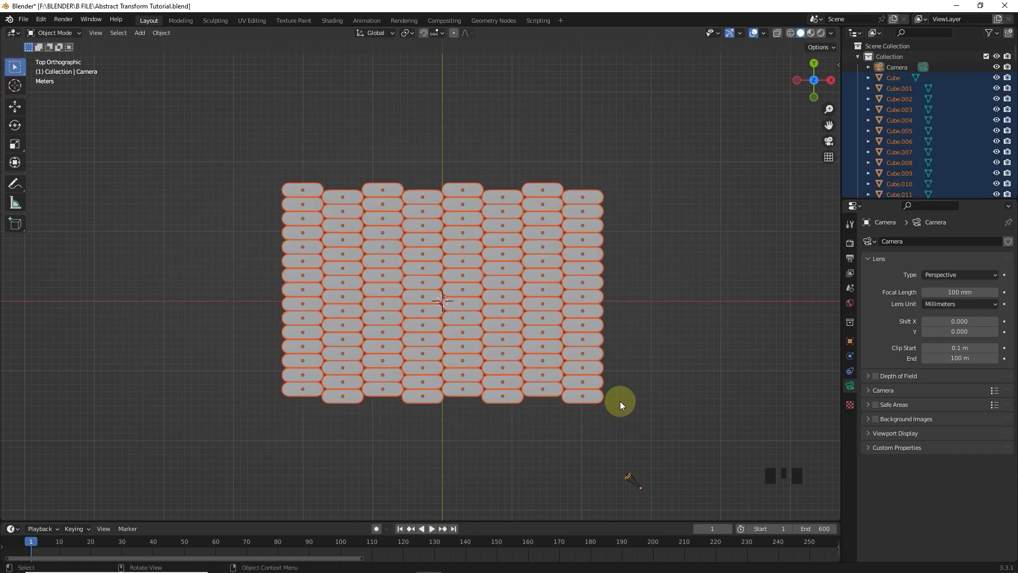
pyautogui.moveTo(525, 393); pyautogui.dragTo(446, 289, button='middle')
pyautogui.click(544, 261)
pyautogui.moveTo(545, 261); pyautogui.dragTo(259, 259, button='middle')
pyautogui.moveTo(209, 225)
pyautogui.mouseDown()
pyautogui.moveTo(528, 363)
pyautogui.moveTo(606, 380)
pyautogui.mouseUp()
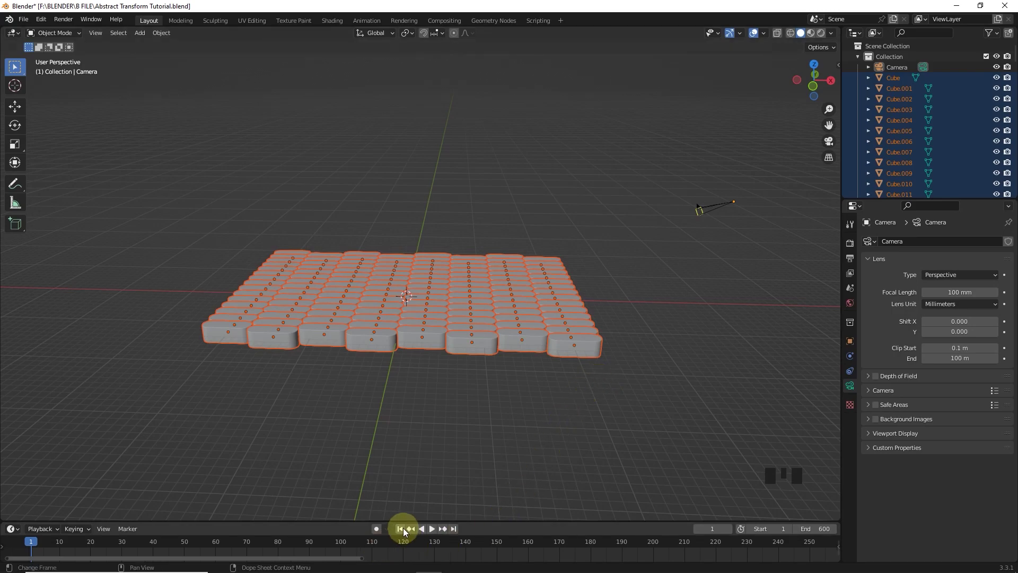
# Step: Insert Location & Scale keyframes for all blocks at frame 1 and at frame 600
pyautogui.scroll(-15, 412, 545)
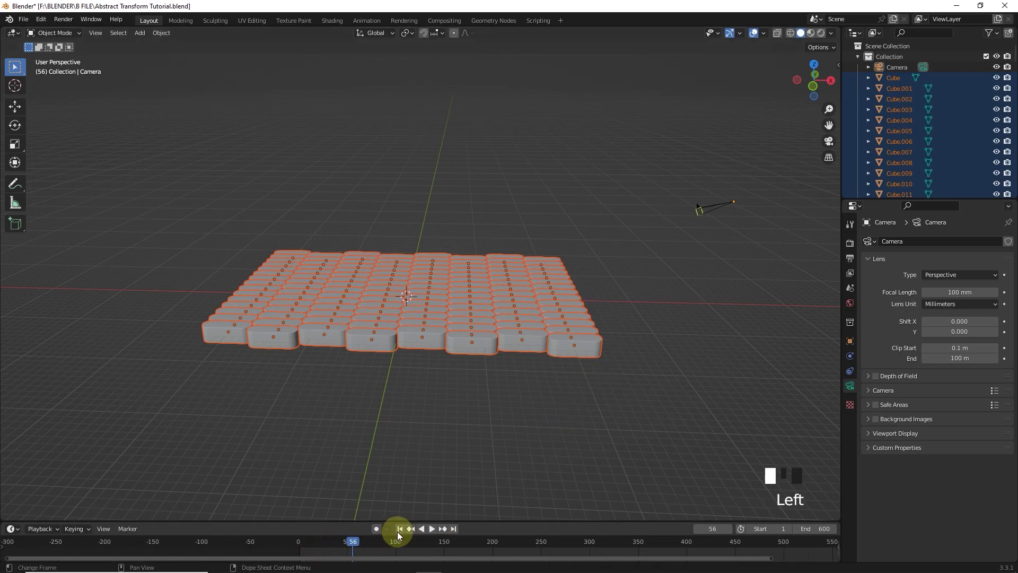
pyautogui.press('i')
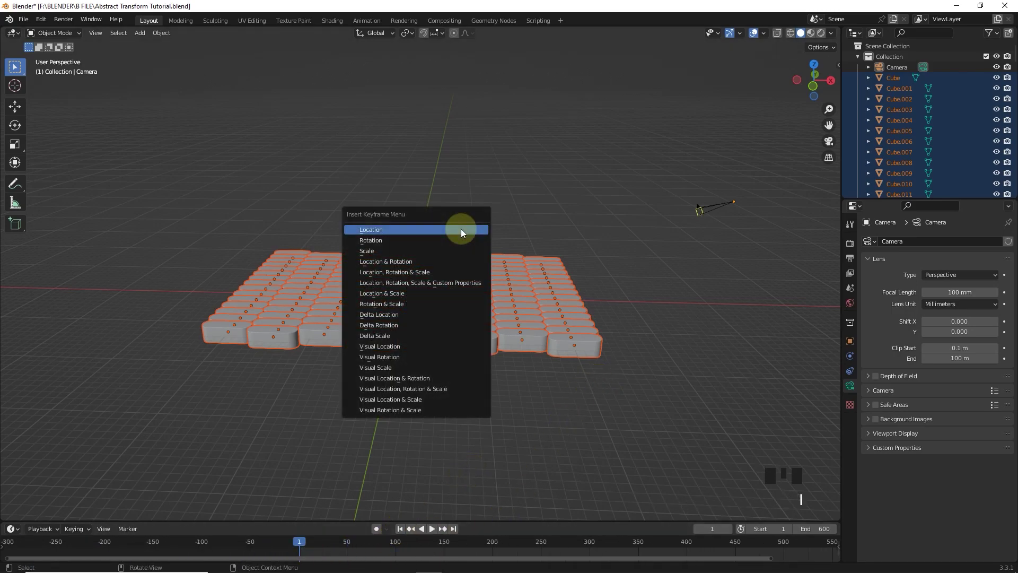
pyautogui.click(438, 292)
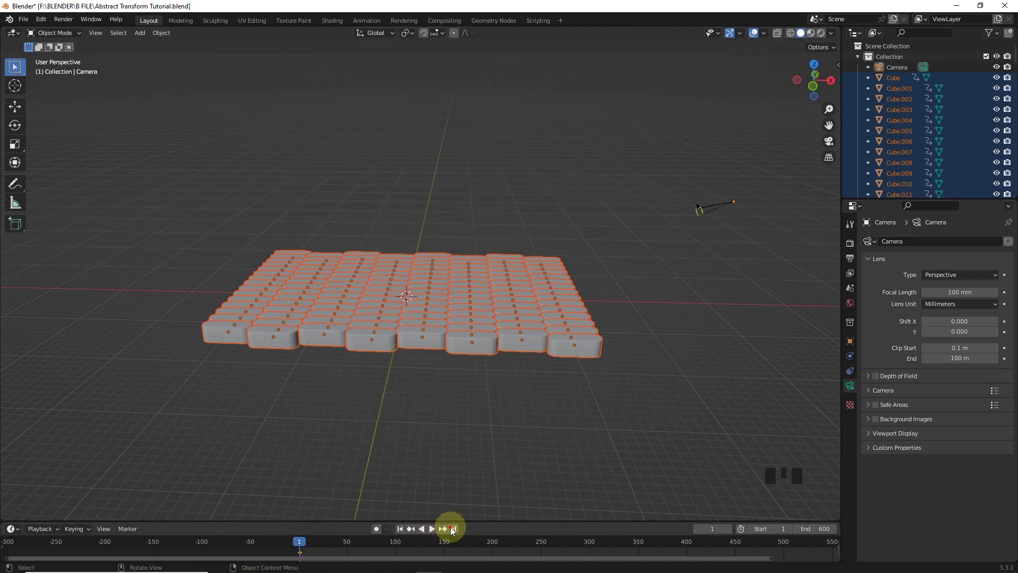
pyautogui.scroll(-4, 523, 546)
pyautogui.click(635, 558)
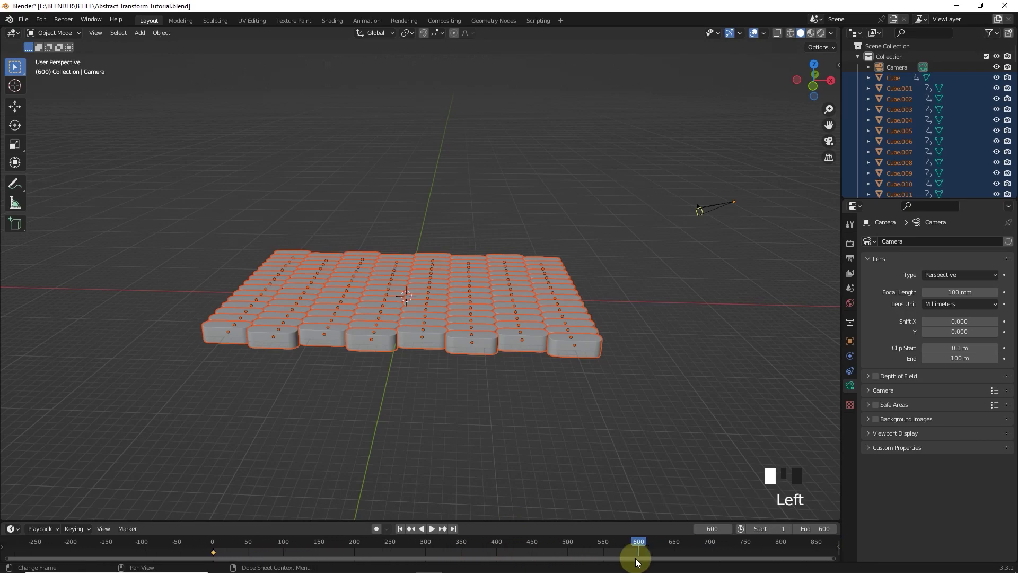
pyautogui.press('i')
pyautogui.click(544, 308)
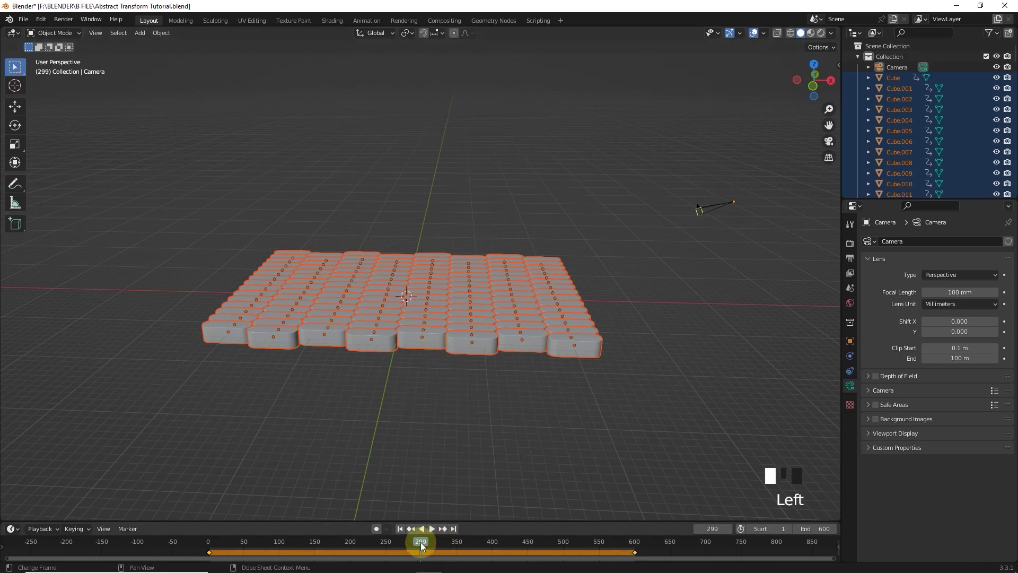
# Step: At frame 299, randomize the blocks' Z location by 1 m with seed 1 and insert a Location & Scale keyframe
pyautogui.click(159, 34)
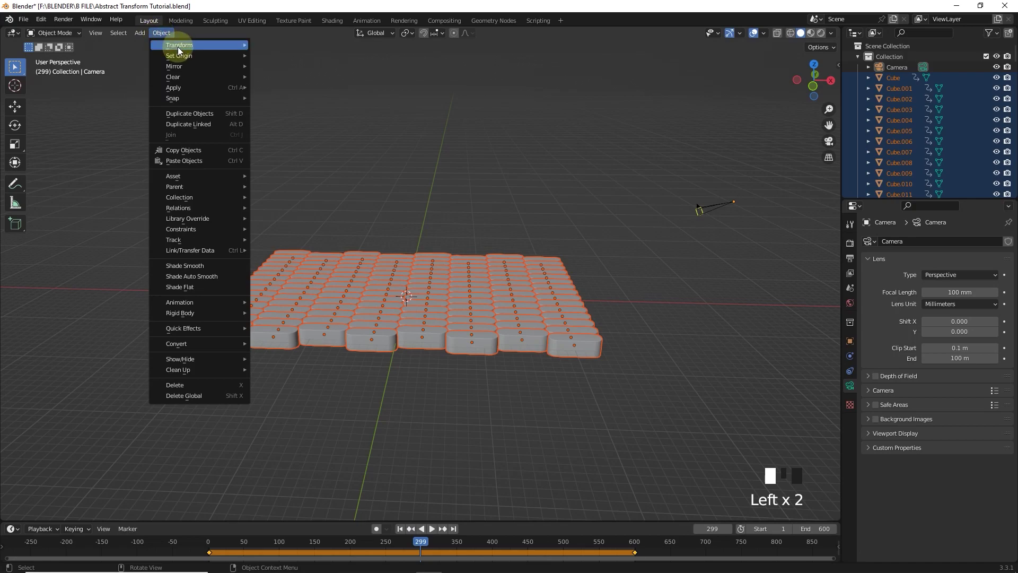
pyautogui.moveTo(214, 47)
pyautogui.click(315, 170)
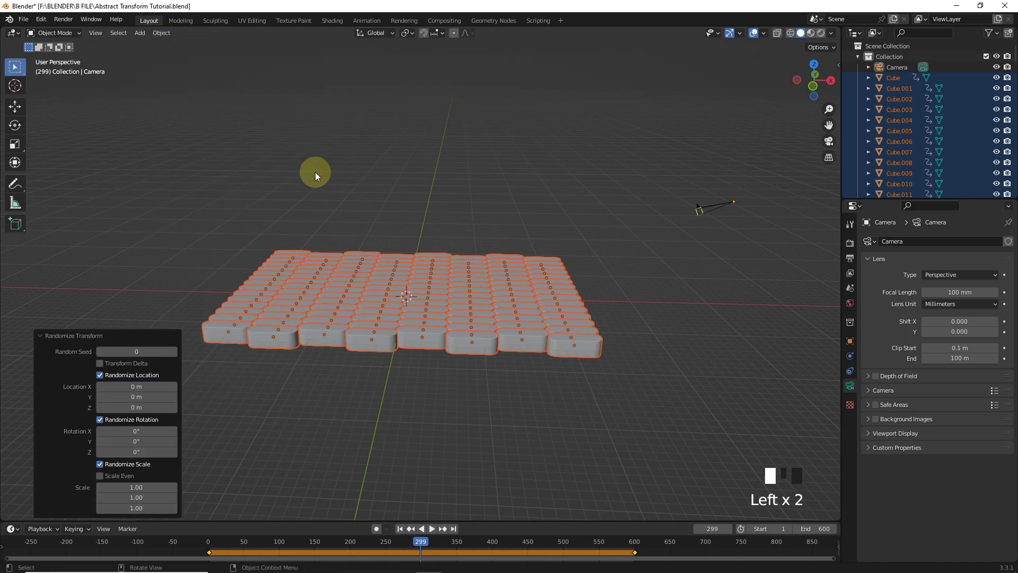
pyautogui.moveTo(136, 407); pyautogui.dragTo(569, 288)
pyautogui.press('KP_0')
pyautogui.moveTo(131, 406); pyautogui.dragTo(157, 407)
pyautogui.moveTo(136, 351); pyautogui.dragTo(140, 351)
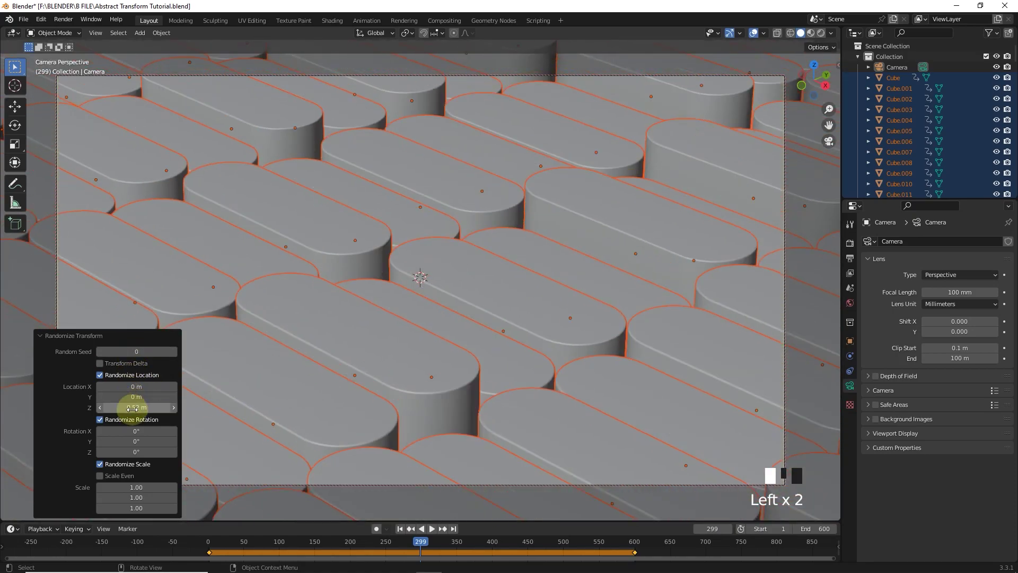
pyautogui.moveTo(132, 391); pyautogui.dragTo(202, 408)
pyautogui.moveTo(139, 352); pyautogui.dragTo(155, 351)
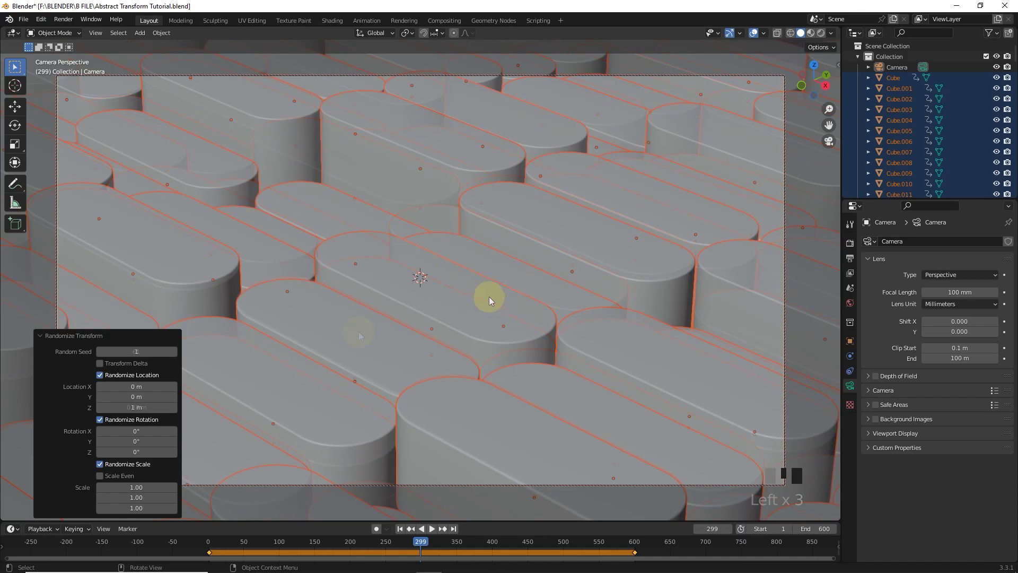
pyautogui.press('i')
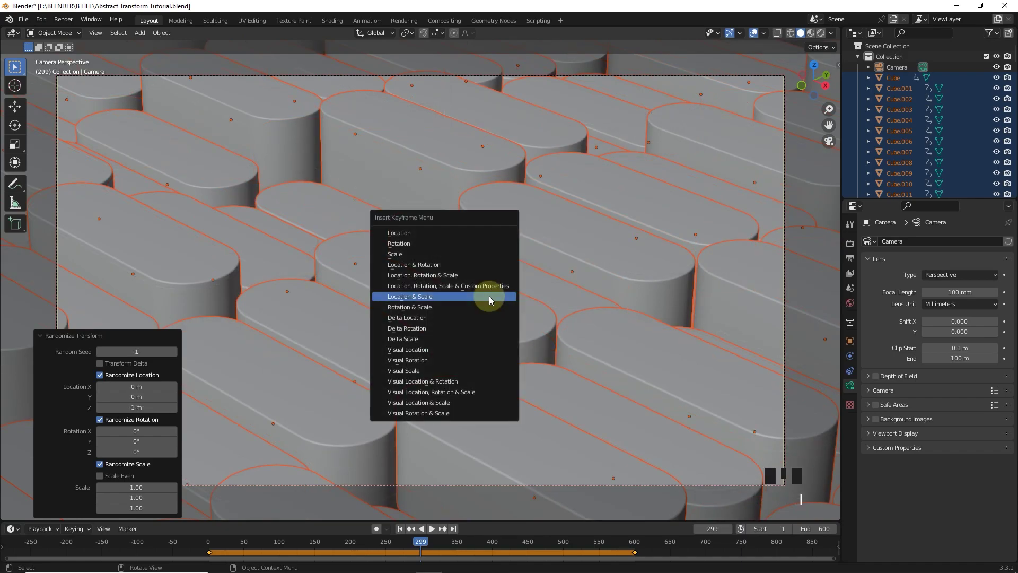
pyautogui.click(489, 296)
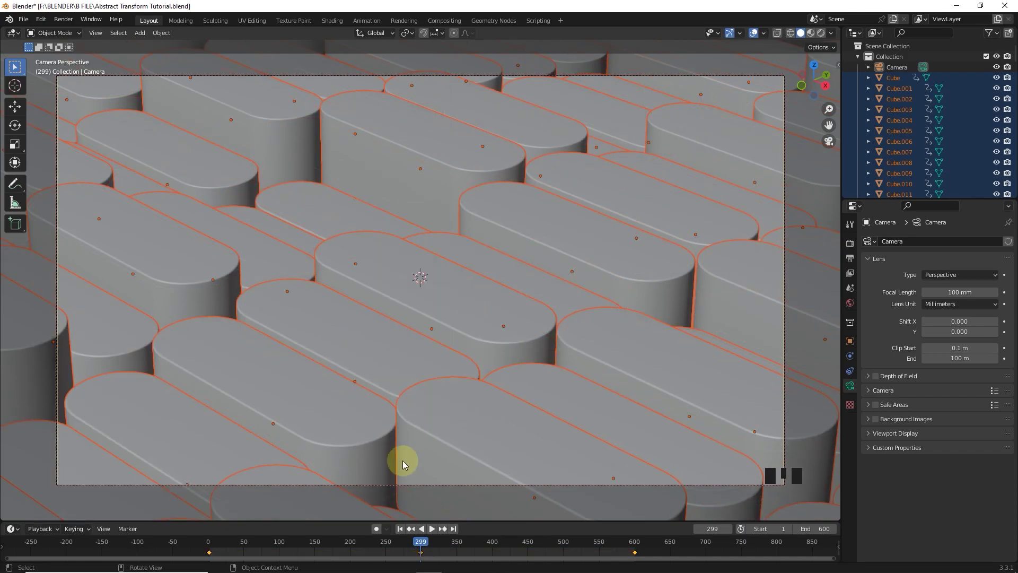
# Step: Play the animation from the start through the camera with overlays hidden to check the block motion
pyautogui.click(401, 529)
pyautogui.click(753, 34)
pyautogui.press('space')
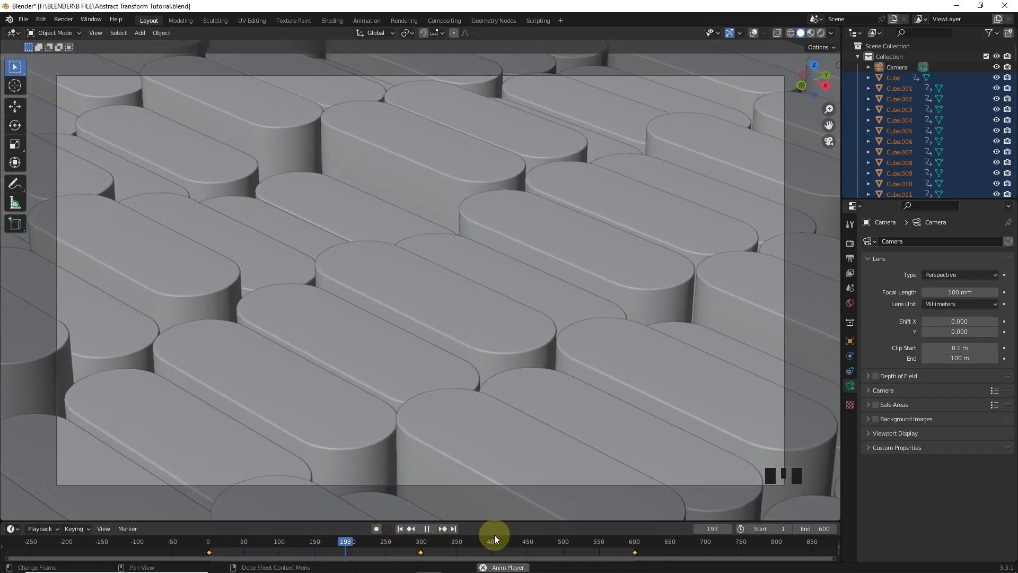
pyautogui.press('space')
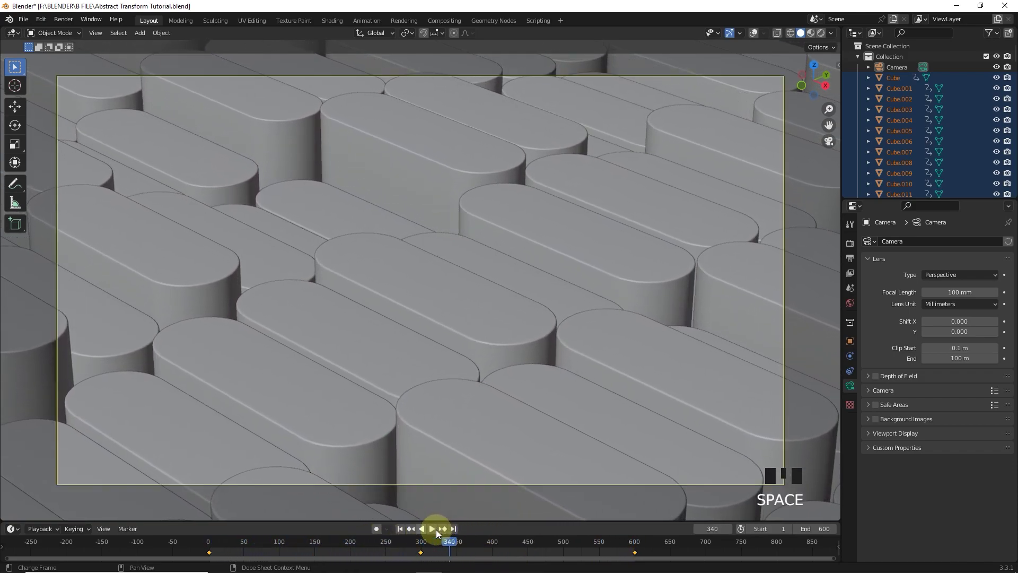
pyautogui.click(400, 532)
# Step: Move the middle keyframe to frame 100, go to frame 199 and show the overlays again
pyautogui.moveTo(421, 552); pyautogui.dragTo(278, 555)
pyautogui.click(350, 540)
pyautogui.click(754, 33)
# Step: Randomize the blocks' Z location by -1.1 m with seed 5 and insert a keyframe at frame 199
pyautogui.click(161, 33)
pyautogui.moveTo(225, 59)
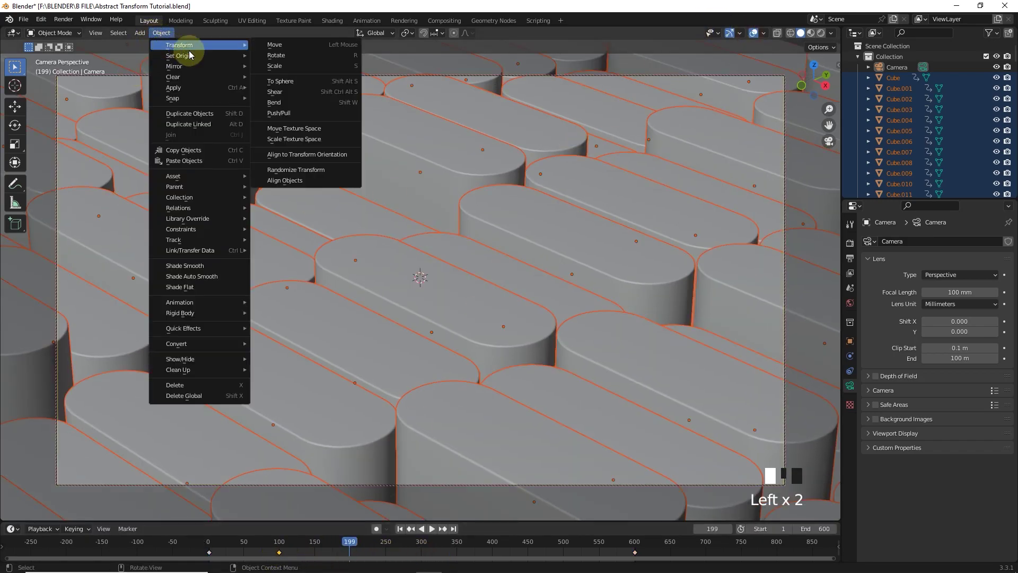
pyautogui.click(307, 171)
pyautogui.write('5')
pyautogui.press('Return')
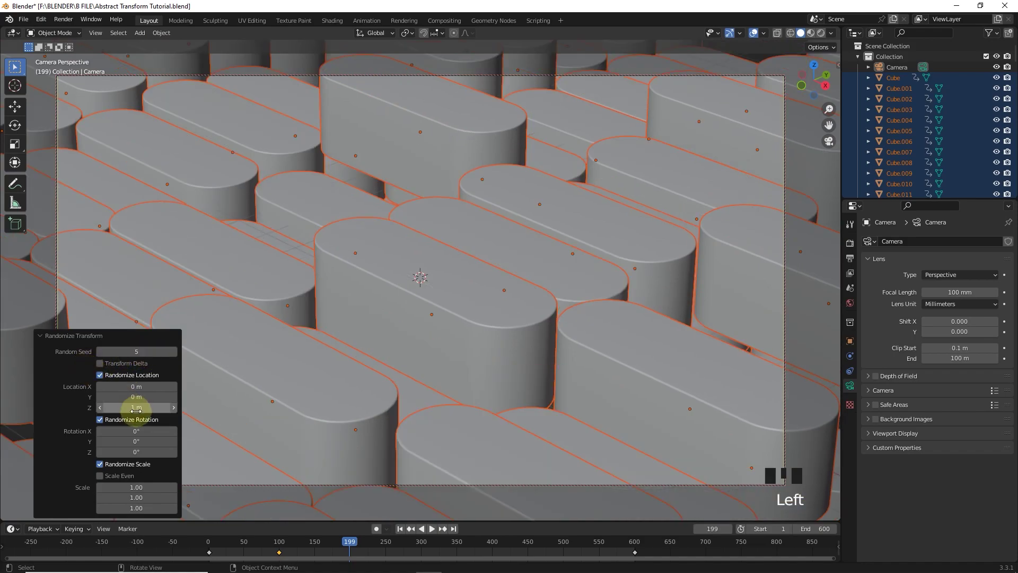
pyautogui.moveTo(139, 408); pyautogui.dragTo(109, 408)
pyautogui.press('i')
pyautogui.click(467, 244)
# Step: At frame 300, randomize the blocks' Z location with seed 10, adjust the Z amount and insert a keyframe
pyautogui.click(432, 529)
pyautogui.click(421, 542)
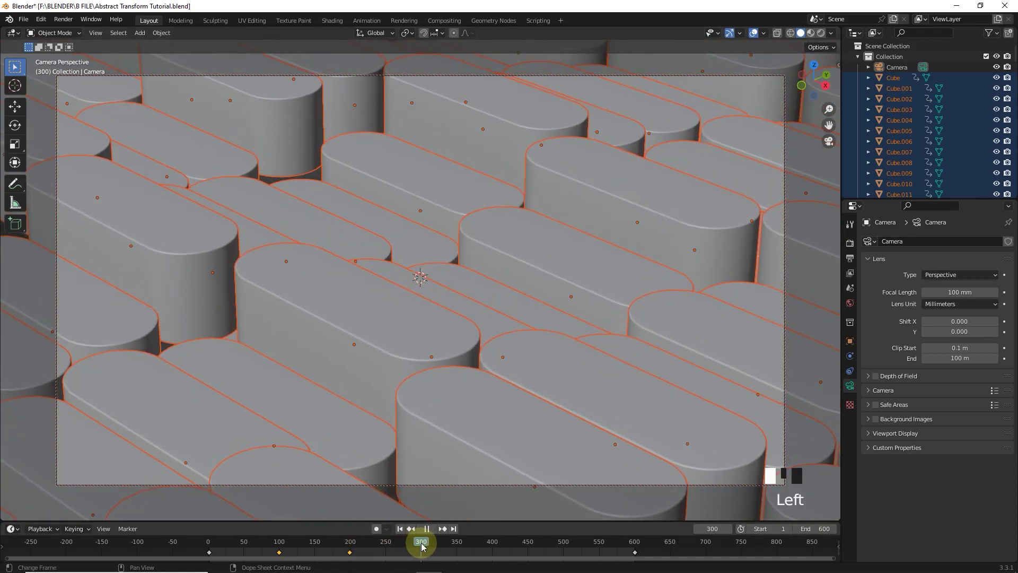
pyautogui.click(162, 33)
pyautogui.moveTo(218, 48)
pyautogui.click(346, 173)
pyautogui.write('10')
pyautogui.press('Return')
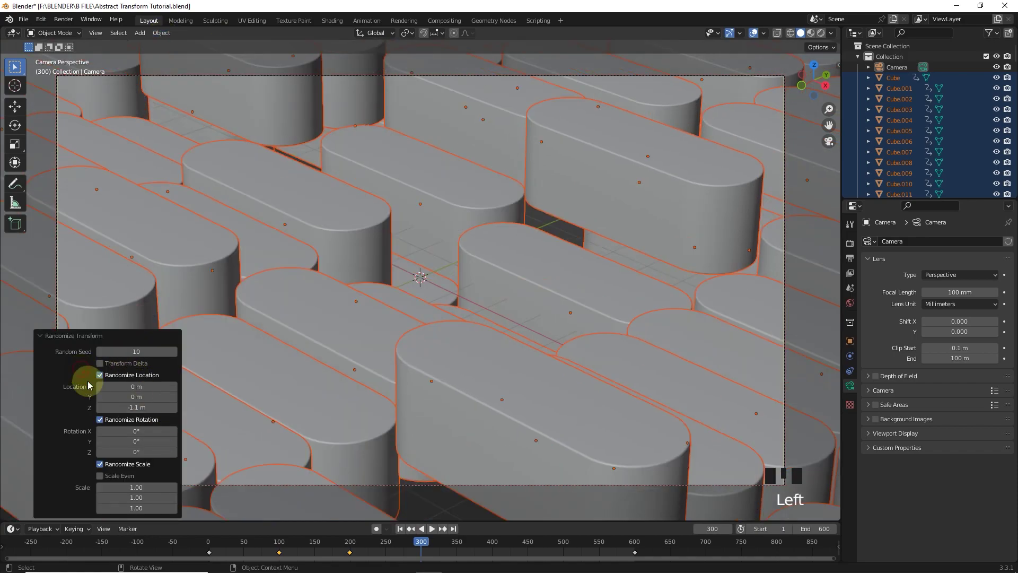
pyautogui.moveTo(122, 408); pyautogui.dragTo(176, 408)
pyautogui.press('i')
pyautogui.click(422, 376)
# Step: At frame 400, randomize the blocks' Z location with an adjusted seed and amount, and insert a keyframe
pyautogui.moveTo(472, 541); pyautogui.dragTo(492, 544)
pyautogui.click(160, 33)
pyautogui.moveTo(178, 43)
pyautogui.click(297, 167)
pyautogui.moveTo(144, 352); pyautogui.dragTo(167, 351)
pyautogui.moveTo(146, 407)
pyautogui.mouseDown()
pyautogui.moveTo(122, 407)
pyautogui.moveTo(136, 408)
pyautogui.mouseUp()
pyautogui.moveTo(137, 351); pyautogui.dragTo(154, 351)
pyautogui.moveTo(136, 407); pyautogui.dragTo(164, 407)
pyautogui.press('i')
pyautogui.click(405, 200)
# Step: At frame 499, randomize the blocks' Z location with seed 24 and insert a keyframe
pyautogui.moveTo(485, 540); pyautogui.dragTo(562, 545)
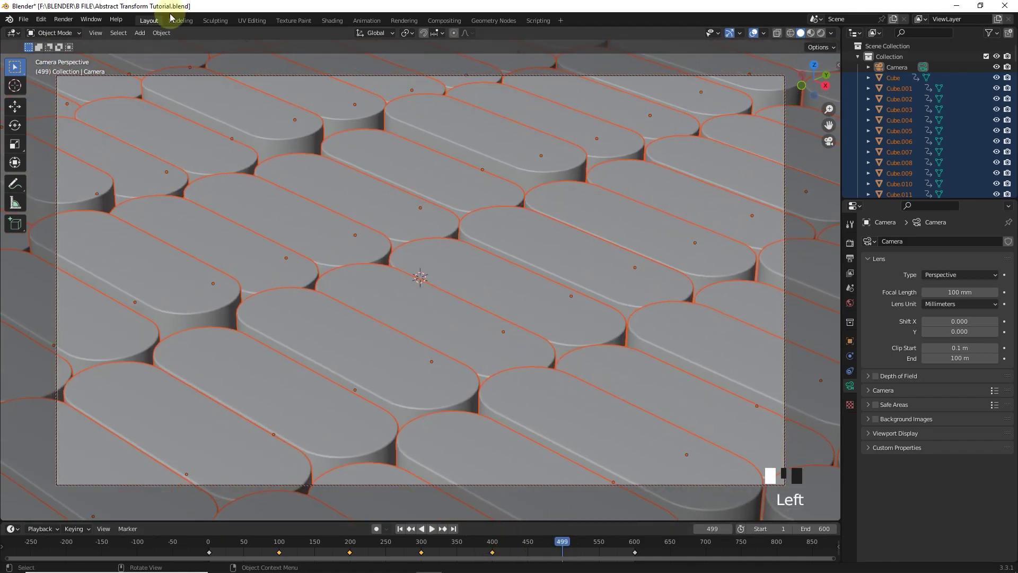
pyautogui.click(161, 32)
pyautogui.moveTo(215, 50)
pyautogui.click(343, 171)
pyautogui.moveTo(135, 352); pyautogui.dragTo(106, 352)
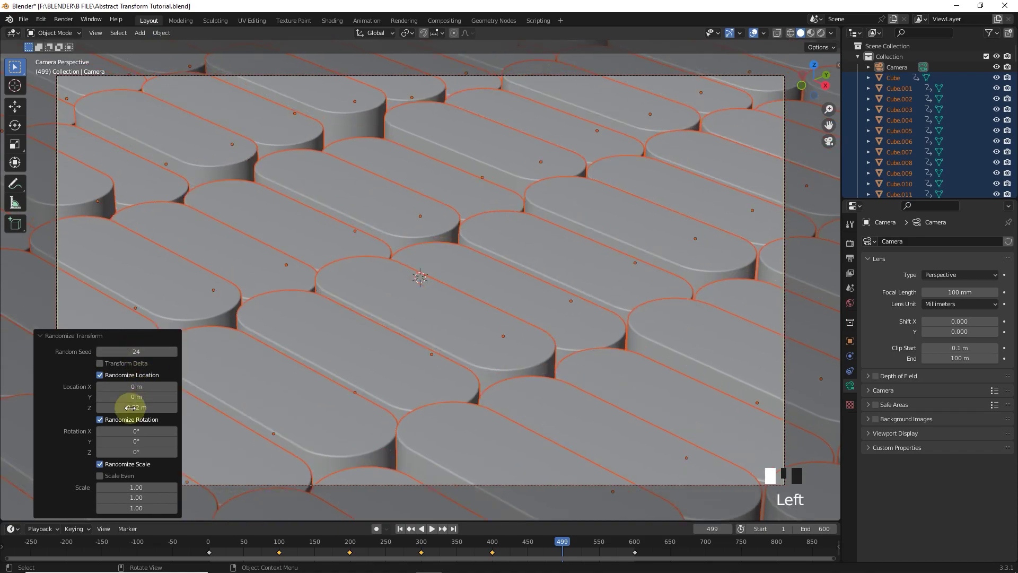
pyautogui.moveTo(130, 407)
pyautogui.mouseDown()
pyautogui.moveTo(169, 407)
pyautogui.moveTo(136, 407)
pyautogui.mouseUp()
pyautogui.press('i')
pyautogui.click(431, 258)
# Step: Play the complete animation from the beginning with overlays hidden to examine the rising and sinking blocks
pyautogui.moveTo(505, 532); pyautogui.dragTo(273, 541)
pyautogui.press('space')
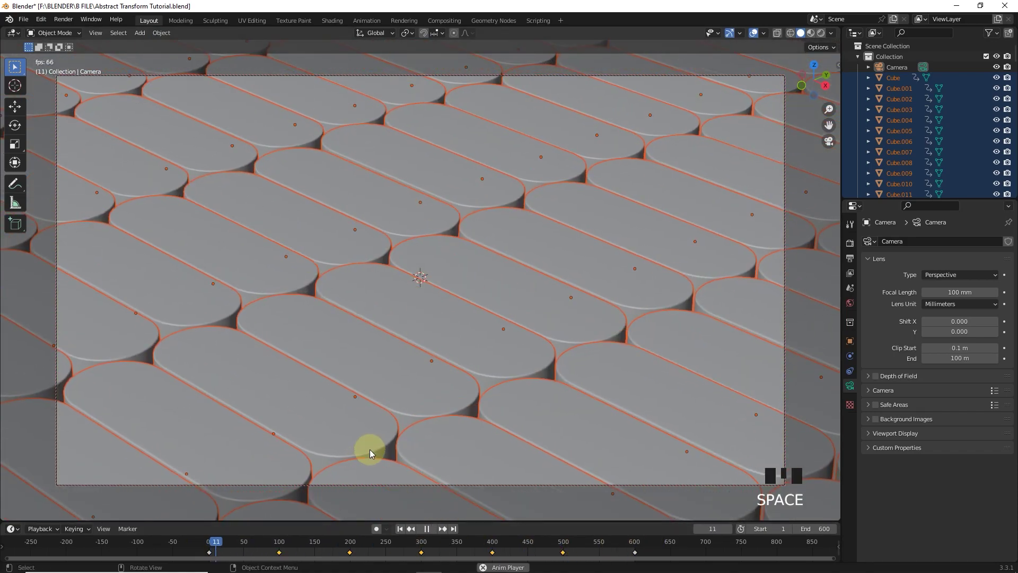
pyautogui.click(753, 33)
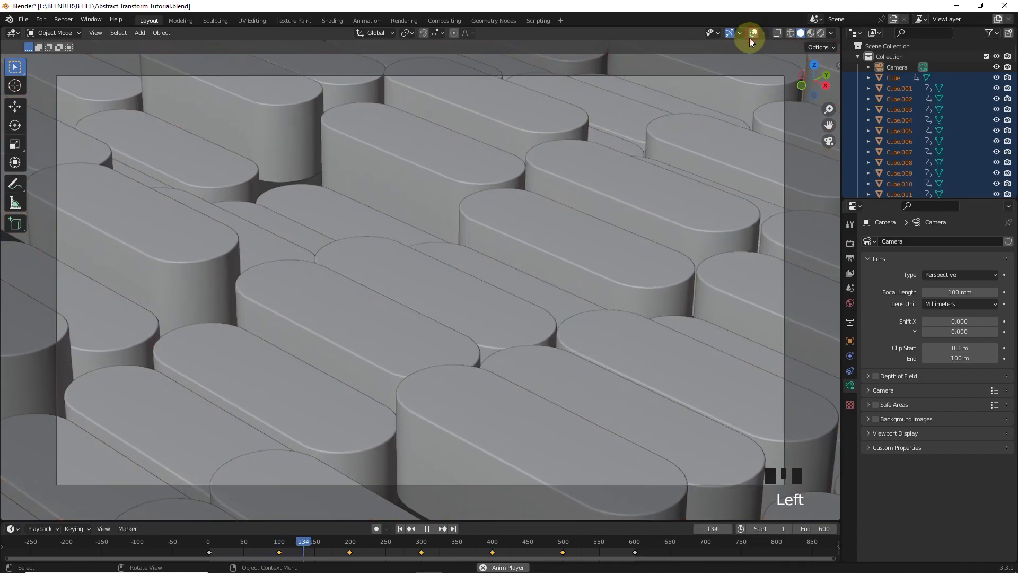
pyautogui.click(613, 246)
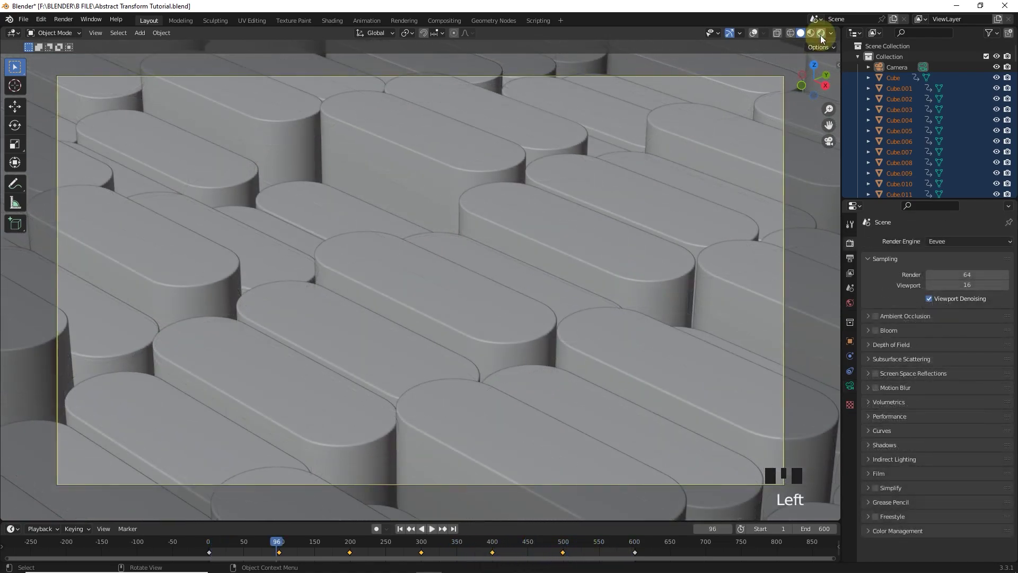
# Step: Switch the viewport to rendered shading and make the hidden light visible
pyautogui.click(821, 33)
pyautogui.scroll(-20, 982, 99)
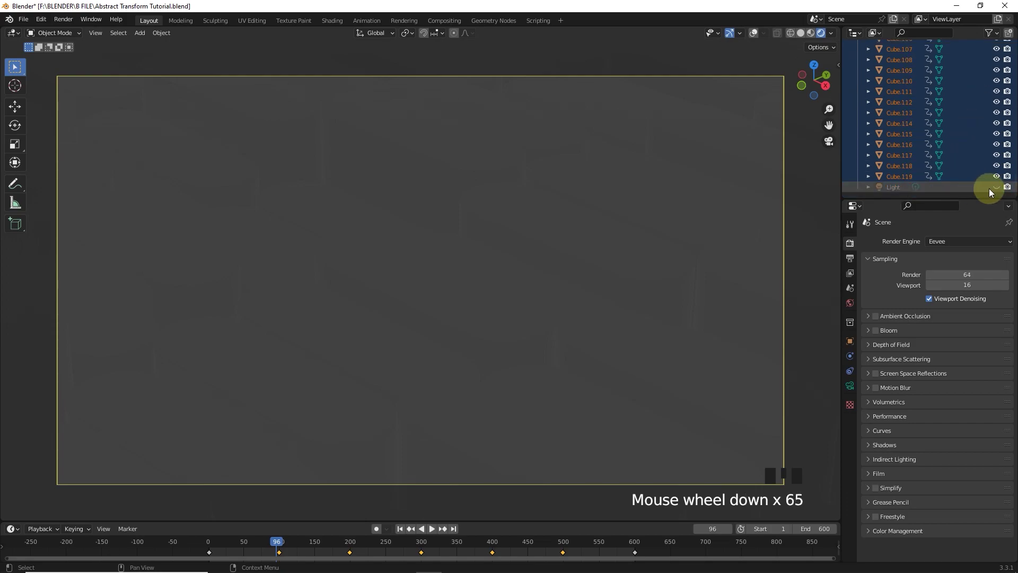
pyautogui.click(991, 189)
# Step: Enable Ambient Occlusion, Bloom, Screen Space Reflections and Motion Blur for the Eevee render
pyautogui.click(875, 332)
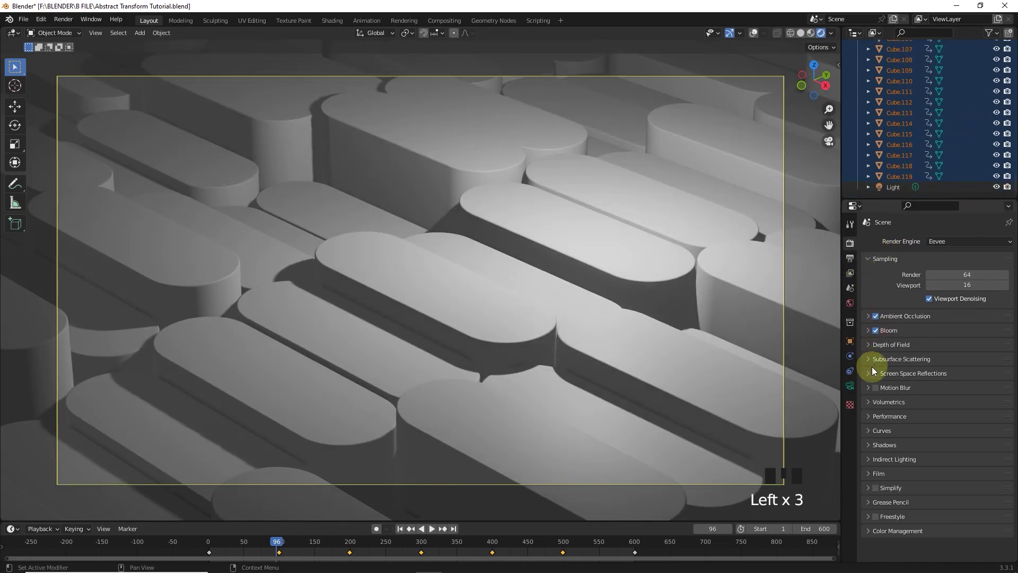
pyautogui.click(875, 374)
pyautogui.click(869, 374)
pyautogui.click(928, 389)
pyautogui.click(868, 374)
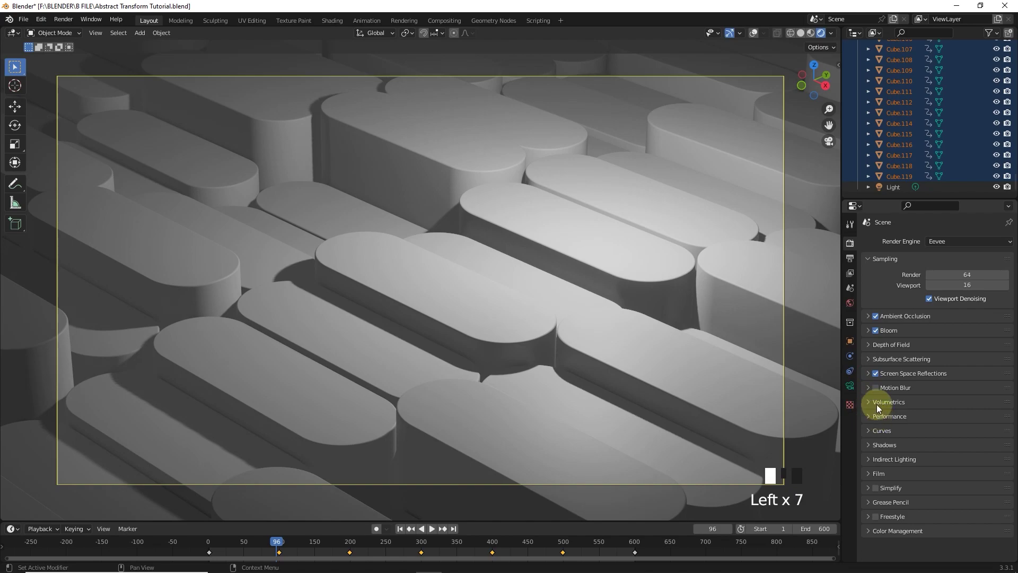
pyautogui.click(877, 387)
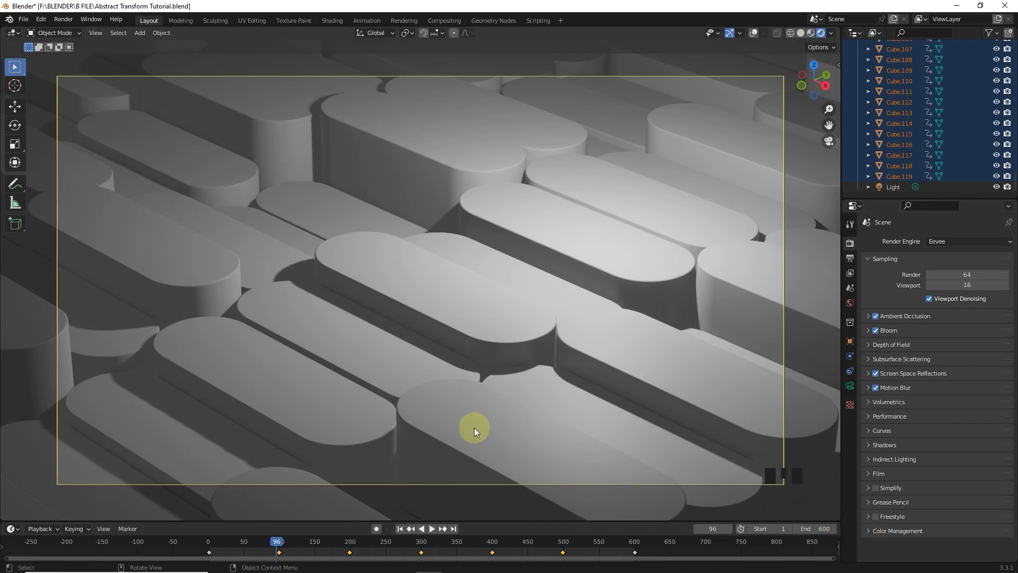
# Step: Select the block at the centre of the frame and open its material in the Shader Editor
pyautogui.click(441, 317)
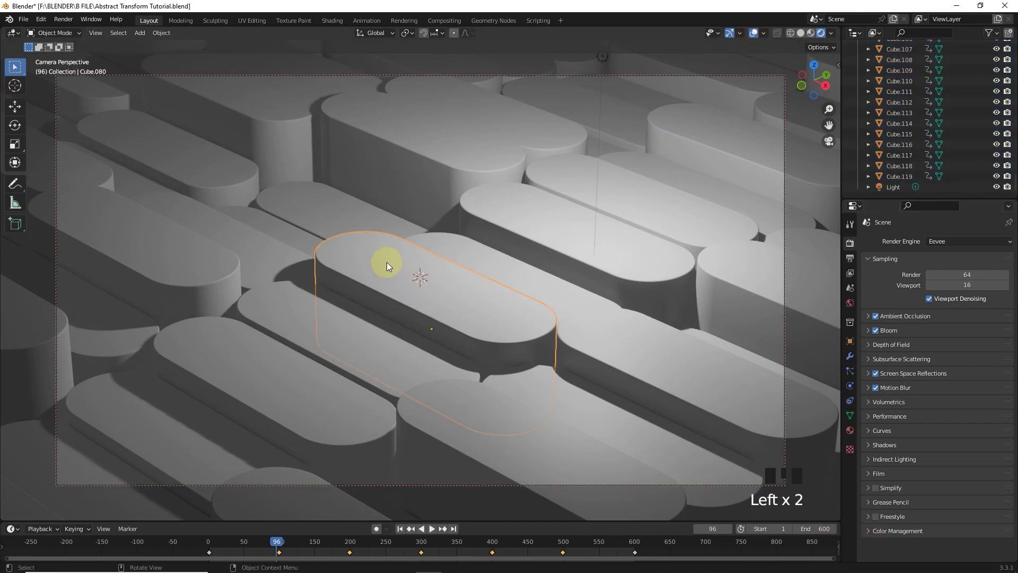
pyautogui.click(17, 35)
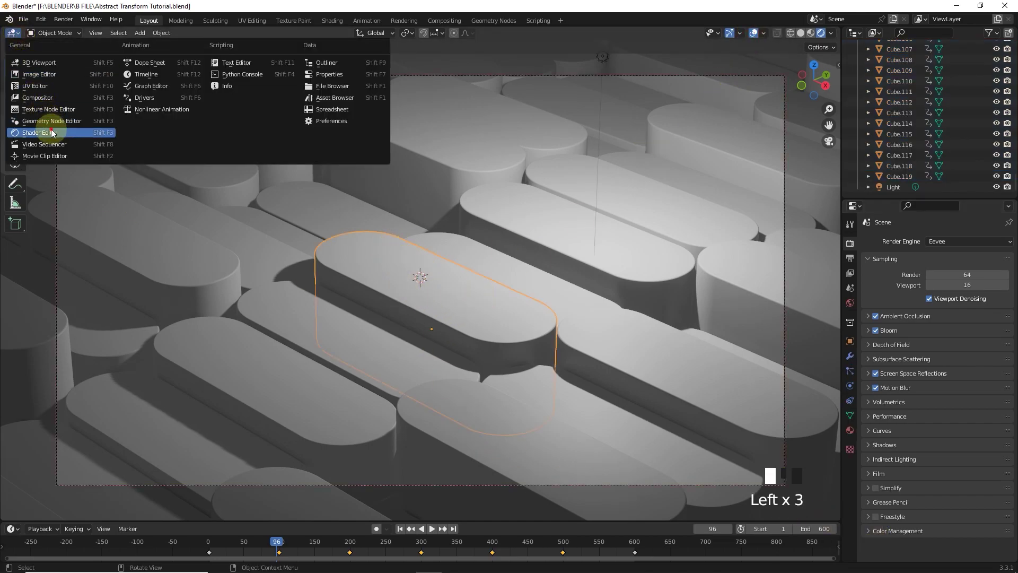
pyautogui.click(47, 130)
pyautogui.moveTo(327, 284); pyautogui.dragTo(418, 182, button='middle')
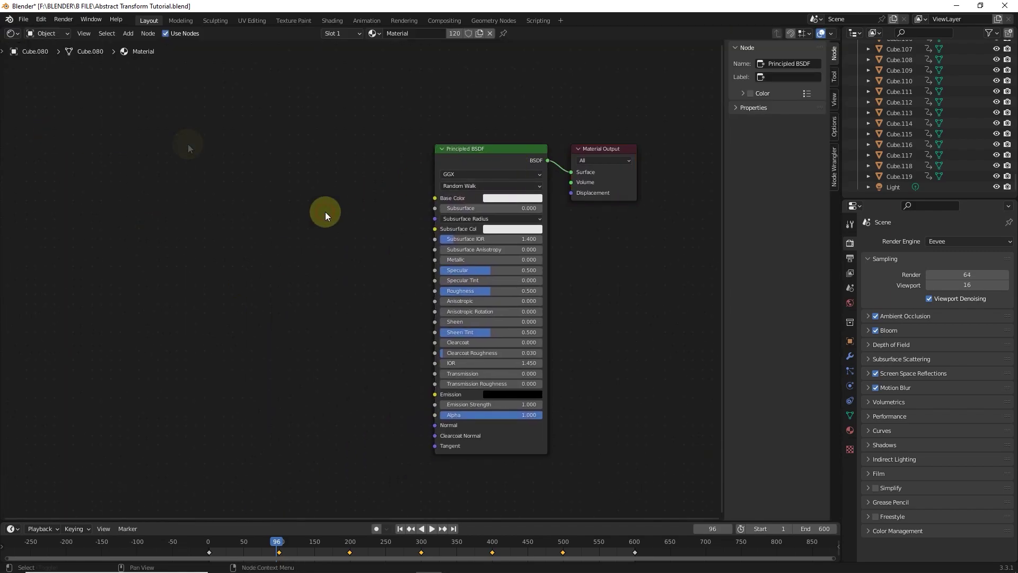
# Step: Add a ColorRamp node, connect its Color output to the Principled BSDF Base Color, and place it nearer the shader
pyautogui.click(128, 33)
pyautogui.click(137, 46)
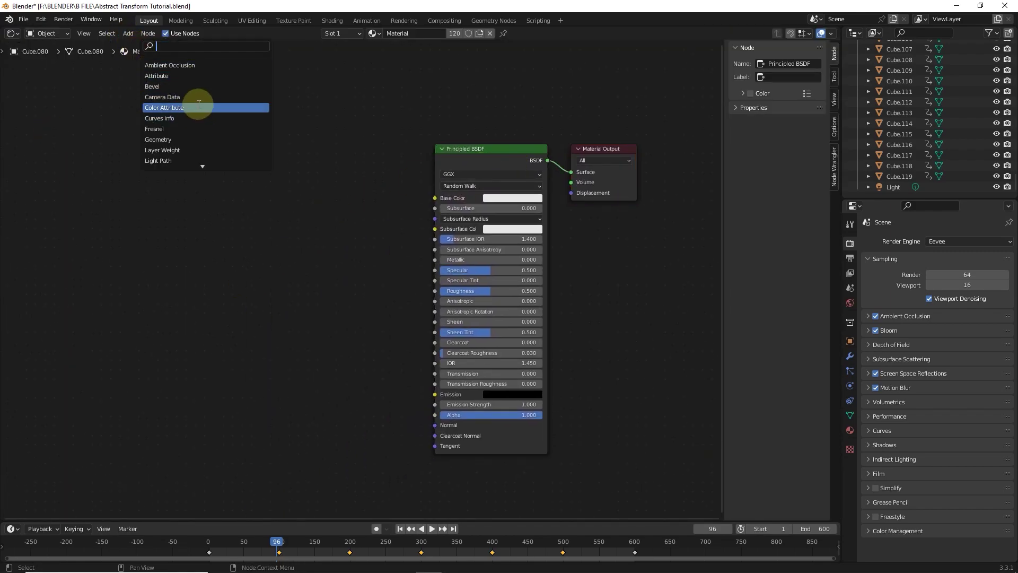
pyautogui.write('col')
pyautogui.click(164, 65)
pyautogui.click(212, 206)
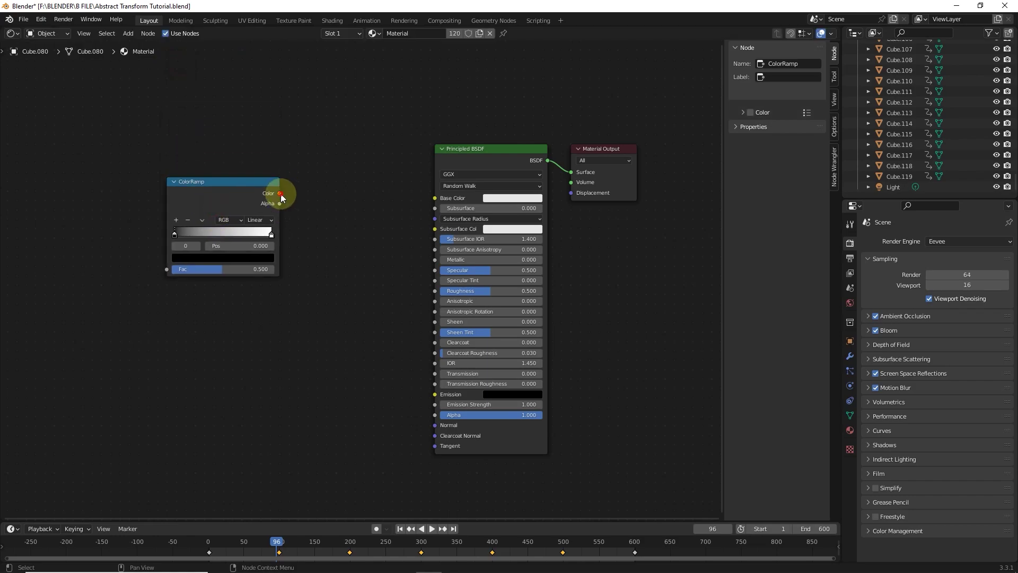
pyautogui.moveTo(280, 193); pyautogui.dragTo(443, 205)
pyautogui.moveTo(209, 196); pyautogui.dragTo(285, 157)
# Step: Add an Object Info node before the ColorRamp and connect its Random output to the ColorRamp's Fac input
pyautogui.click(140, 46)
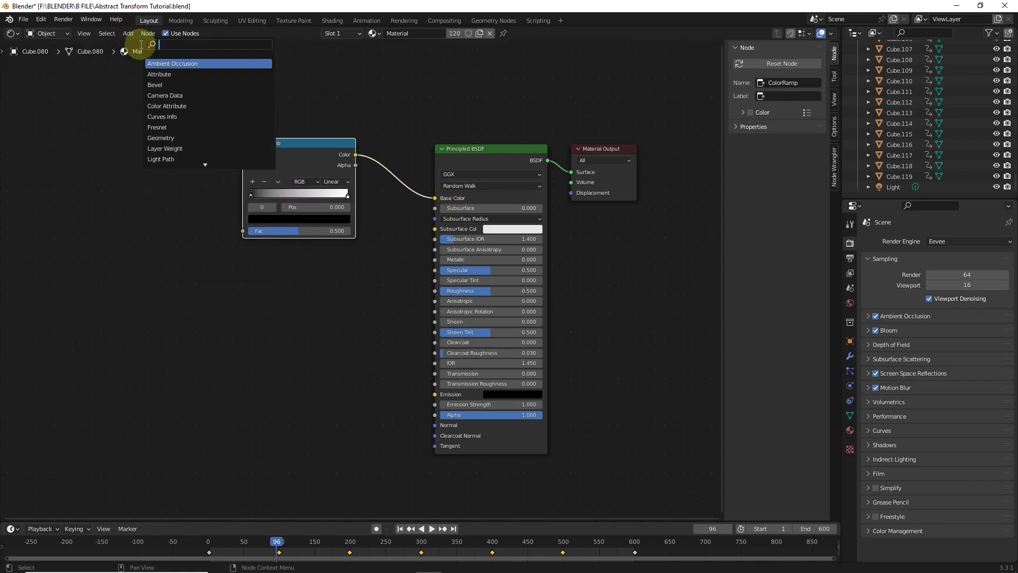
pyautogui.write('obje')
pyautogui.click(159, 64)
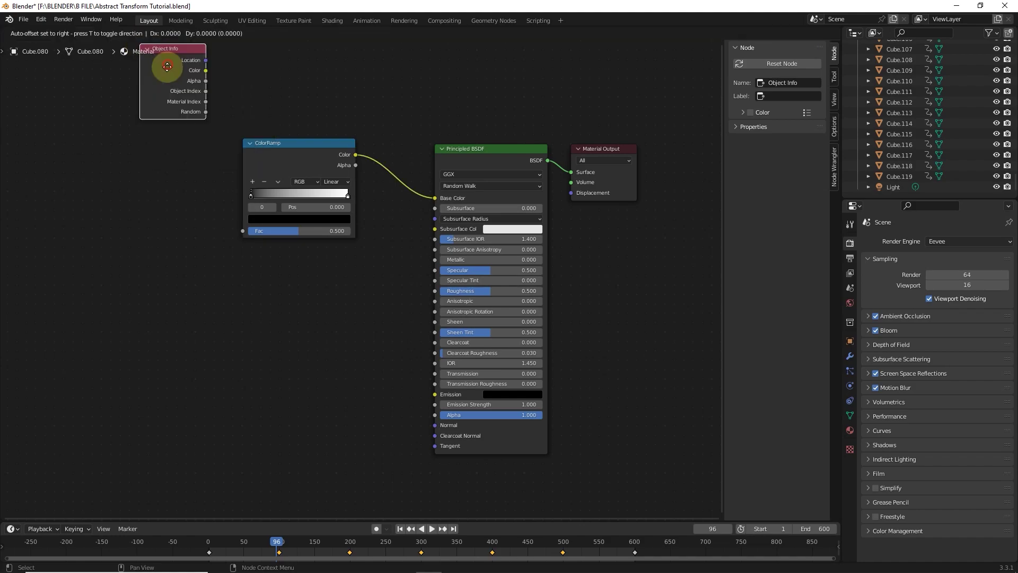
pyautogui.click(153, 193)
pyautogui.moveTo(244, 231); pyautogui.dragTo(244, 232)
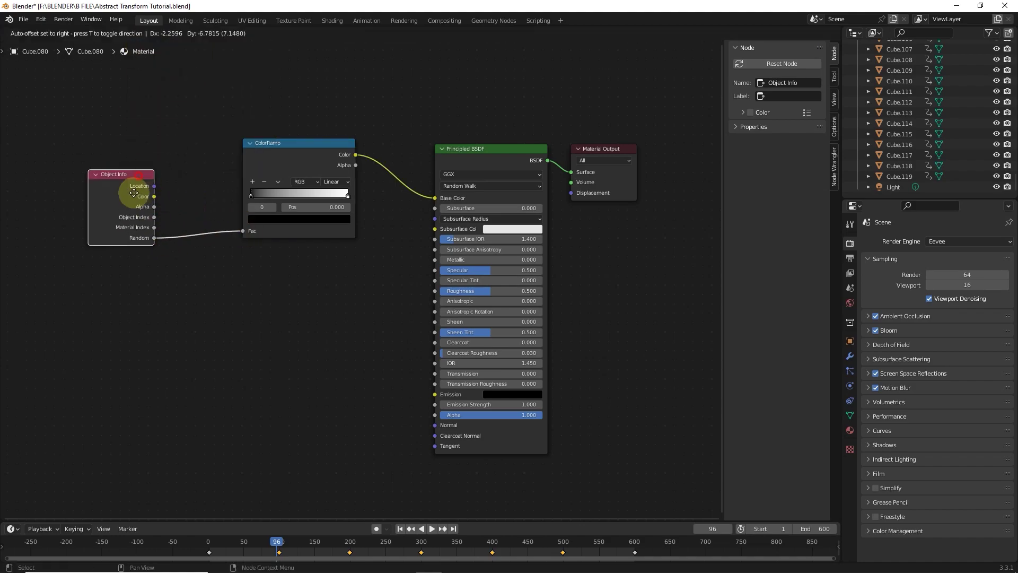
pyautogui.moveTo(137, 179); pyautogui.dragTo(146, 237)
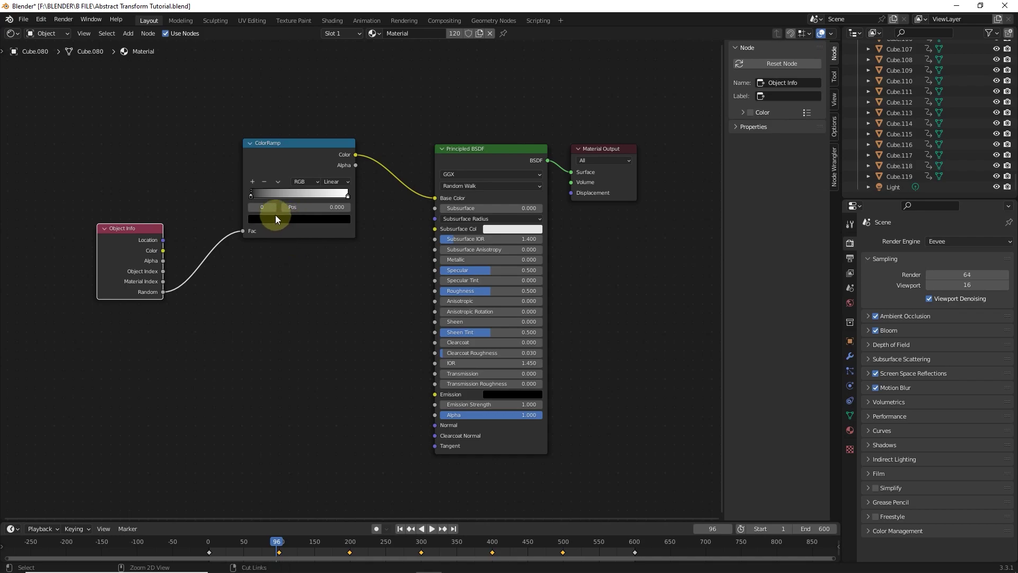
# Step: Add four evenly spaced stops between the two end stops of the ColorRamp
pyautogui.keyDown('ctrl'); pyautogui.click(268, 197); pyautogui.keyUp('ctrl')
pyautogui.keyDown('ctrl'); pyautogui.click(287, 196); pyautogui.keyUp('ctrl')
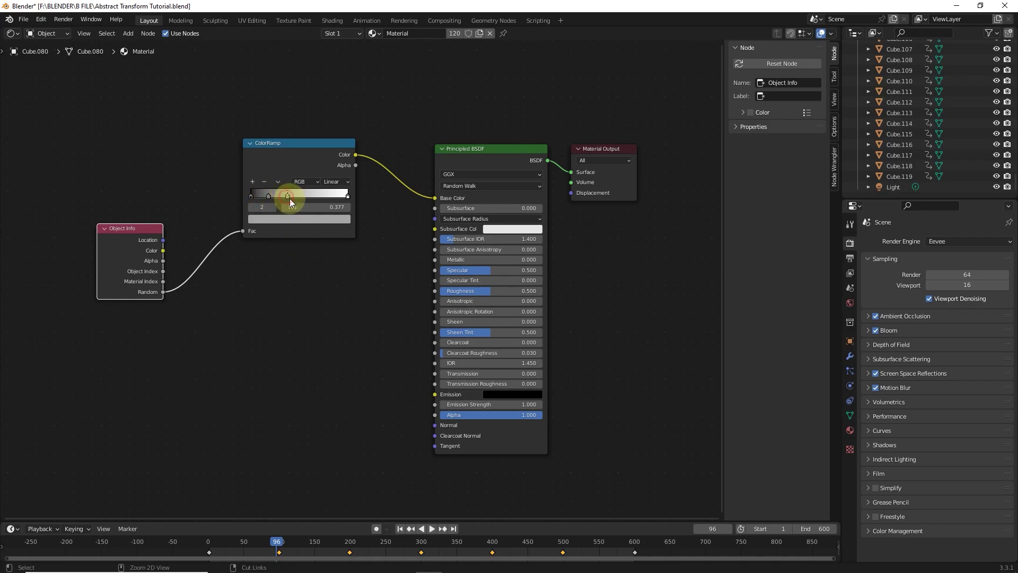
pyautogui.keyDown('ctrl'); pyautogui.click(308, 196); pyautogui.keyUp('ctrl')
pyautogui.keyDown('ctrl'); pyautogui.click(326, 196); pyautogui.keyUp('ctrl')
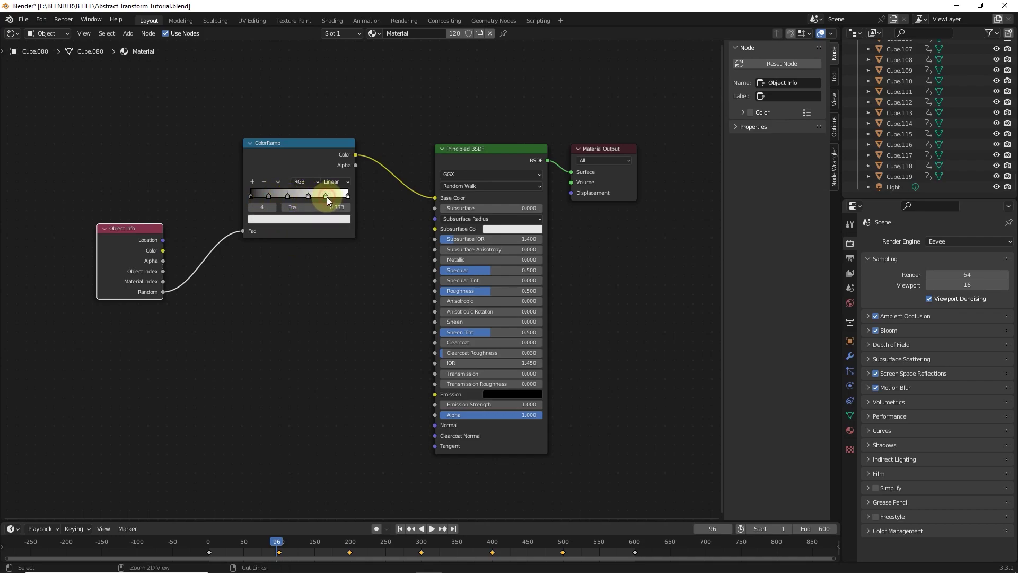
# Step: Colour the first three ColorRamp stops white, blue and bright yellow
pyautogui.click(262, 221)
pyautogui.moveTo(329, 98); pyautogui.dragTo(329, 83)
pyautogui.click(318, 101)
pyautogui.click(252, 194)
pyautogui.click(260, 219)
pyautogui.click(269, 122)
pyautogui.click(290, 221)
pyautogui.click(269, 134)
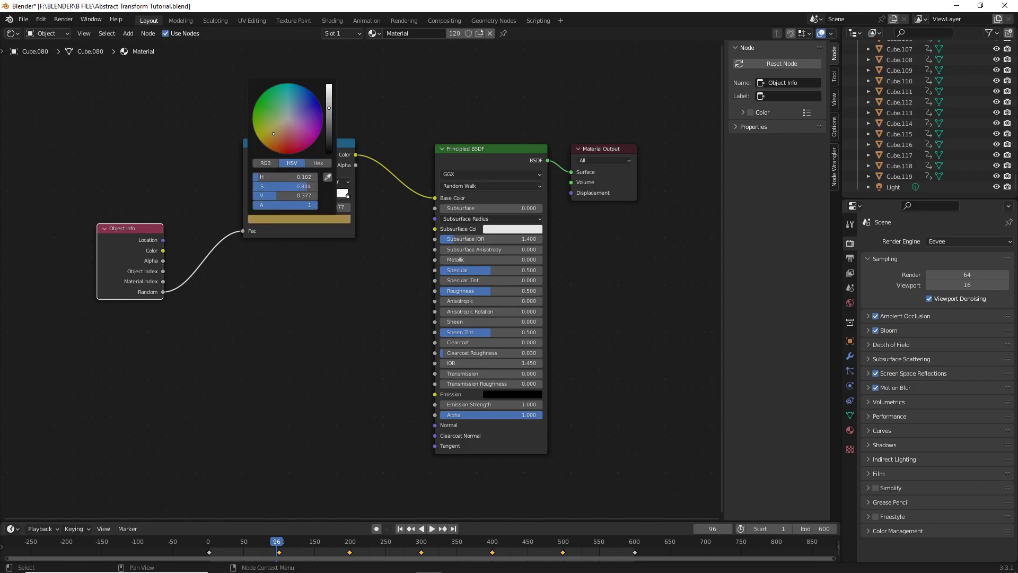
pyautogui.moveTo(330, 107); pyautogui.dragTo(330, 84)
# Step: Colour the remaining three ColorRamp stops red, teal and dark green
pyautogui.click(310, 196)
pyautogui.click(307, 218)
pyautogui.click(297, 130)
pyautogui.click(326, 195)
pyautogui.click(324, 218)
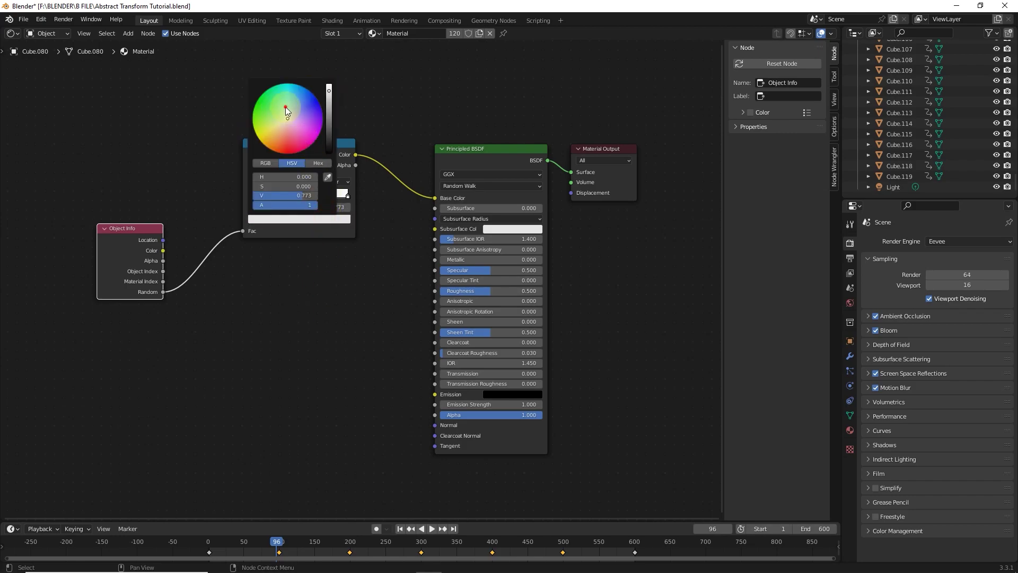
pyautogui.click(283, 84)
pyautogui.click(329, 96)
pyautogui.click(347, 196)
pyautogui.click(345, 219)
pyautogui.click(281, 114)
pyautogui.moveTo(337, 101); pyautogui.dragTo(334, 113)
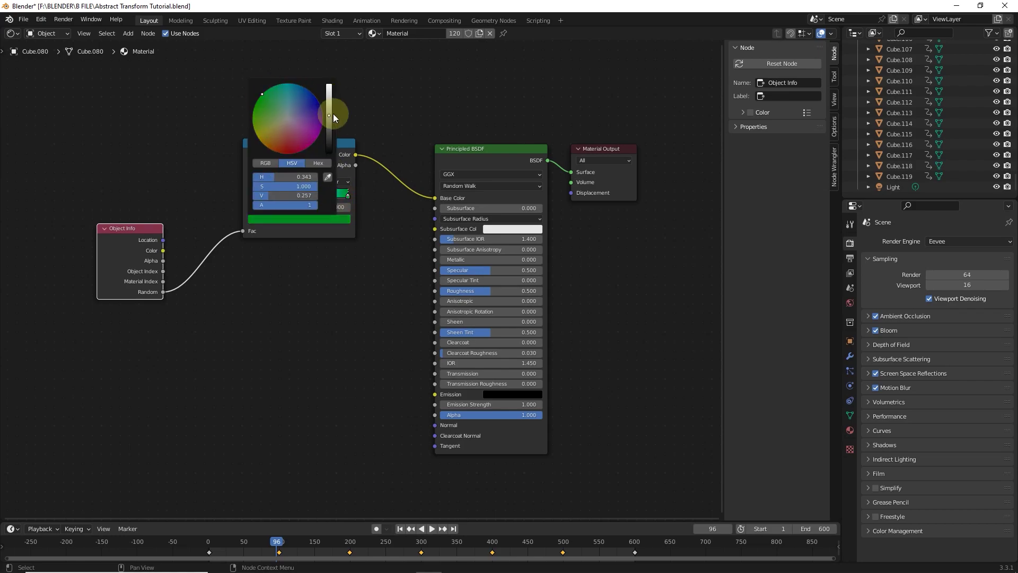
# Step: Return to the 3D viewport and set the block material's Metallic to 0.11 and Roughness to 0.185
pyautogui.click(13, 33)
pyautogui.click(33, 64)
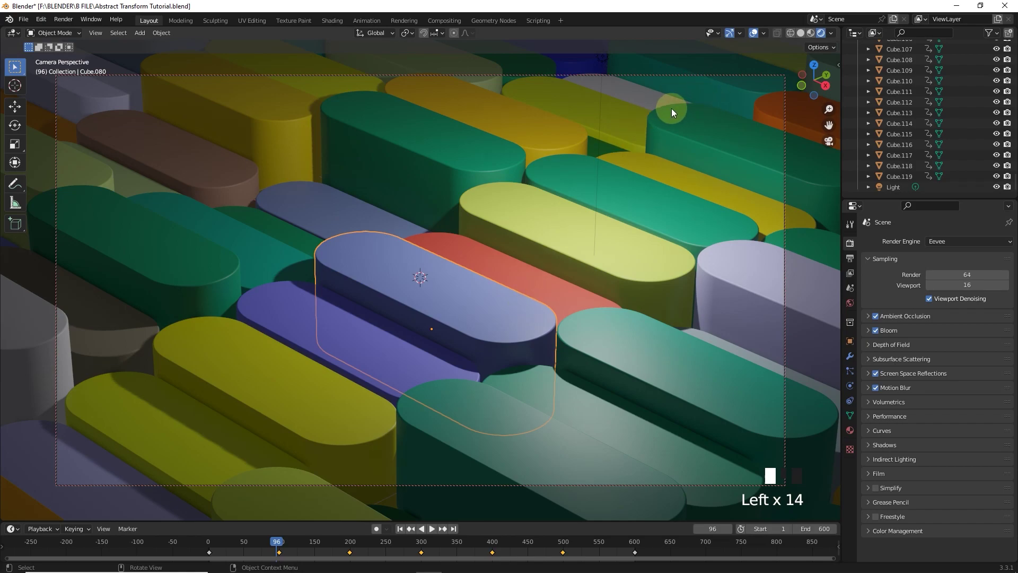
pyautogui.click(850, 431)
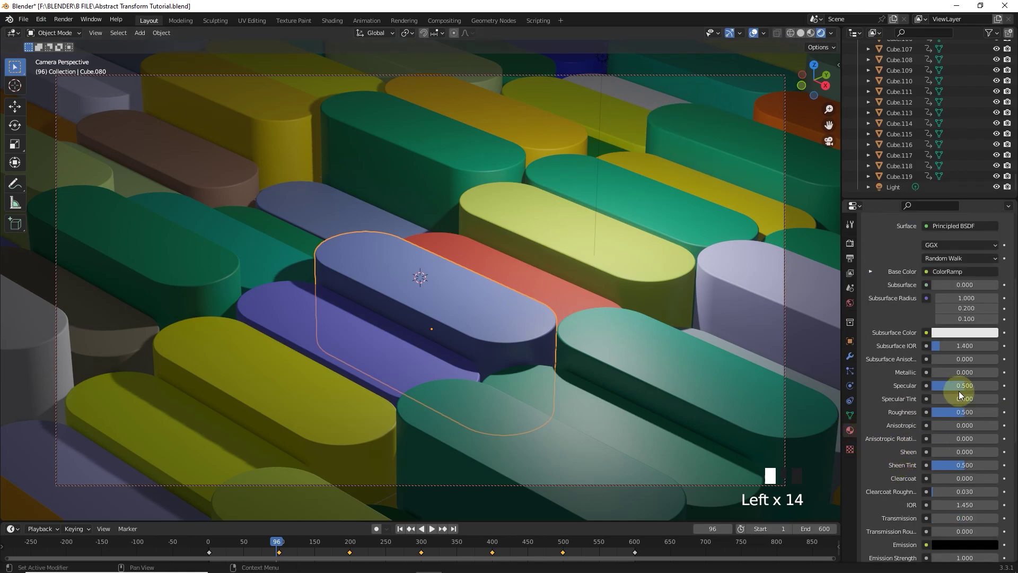
pyautogui.click(960, 372)
pyautogui.write('0.11')
pyautogui.press('Return')
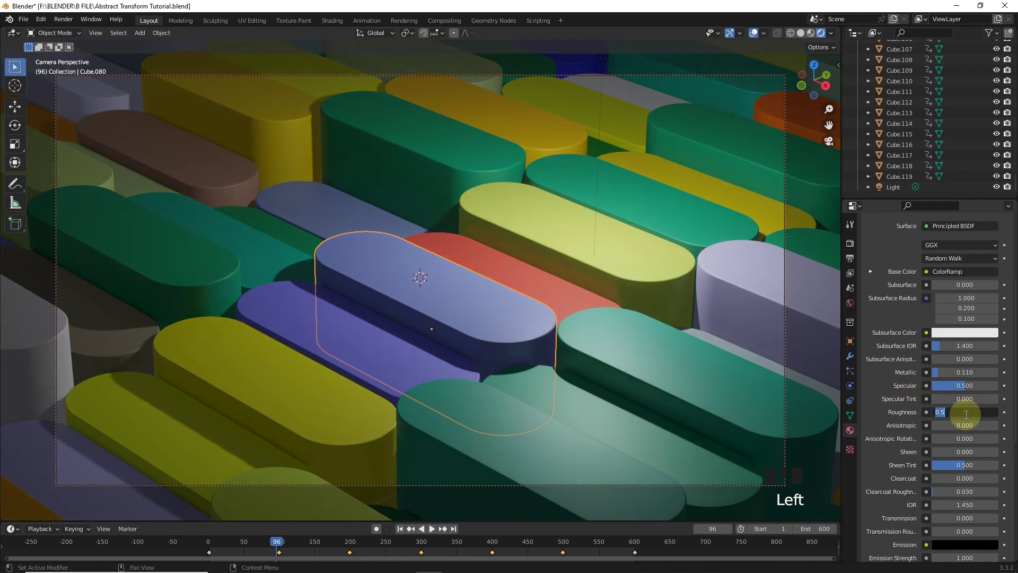
pyautogui.write('18')
pyautogui.press('Return')
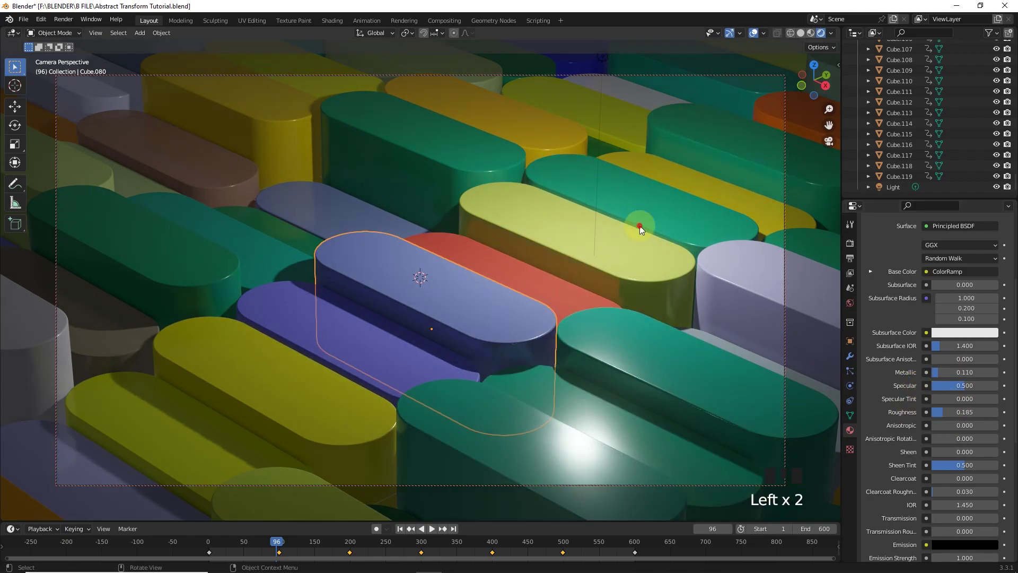
pyautogui.click(639, 225)
pyautogui.click(463, 143)
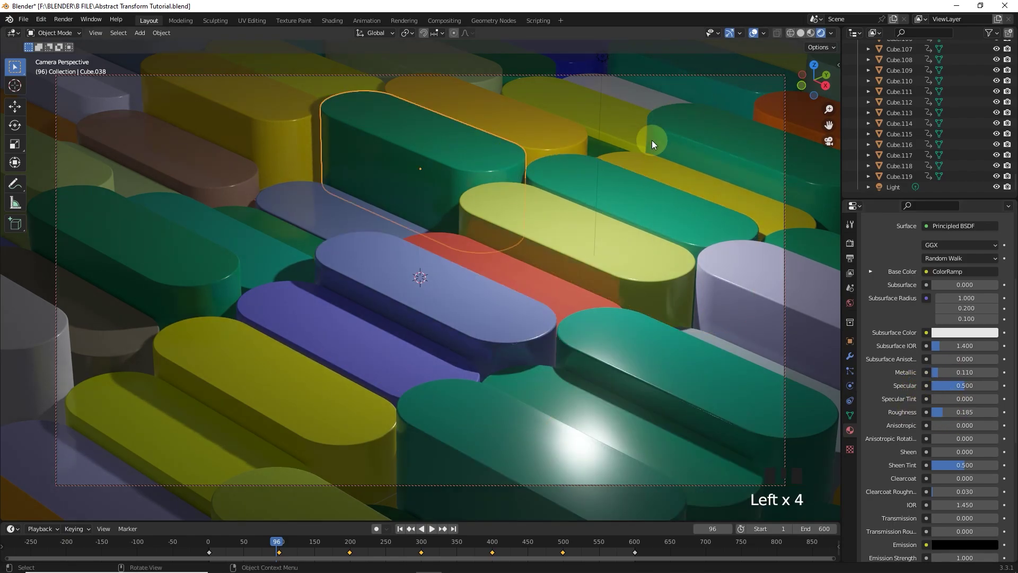
# Step: Select the light, change its type to Sun and set its strength to 1
pyautogui.press('KP_0')
pyautogui.click(446, 256)
pyautogui.press('KP_Decimal')
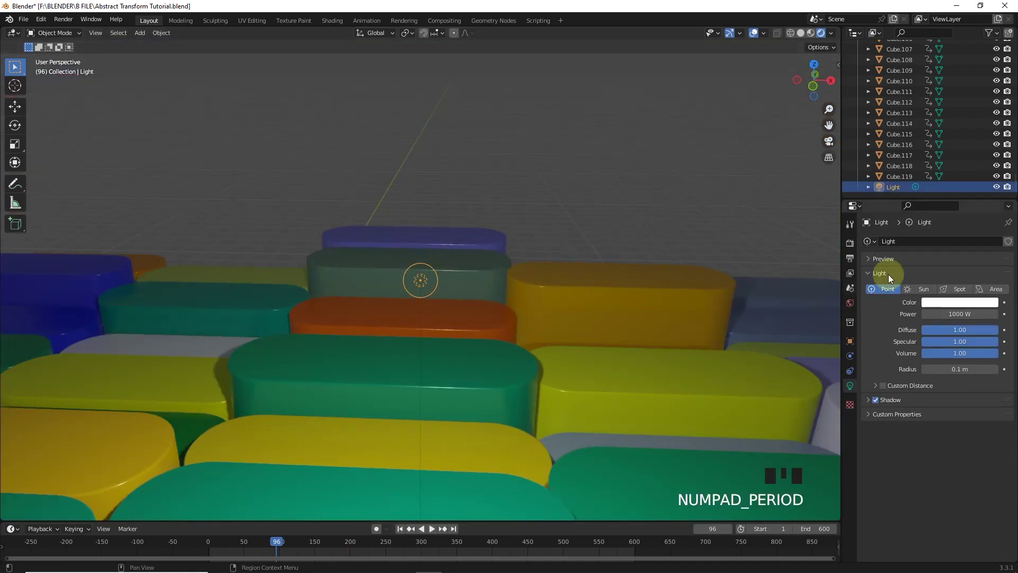
pyautogui.click(916, 290)
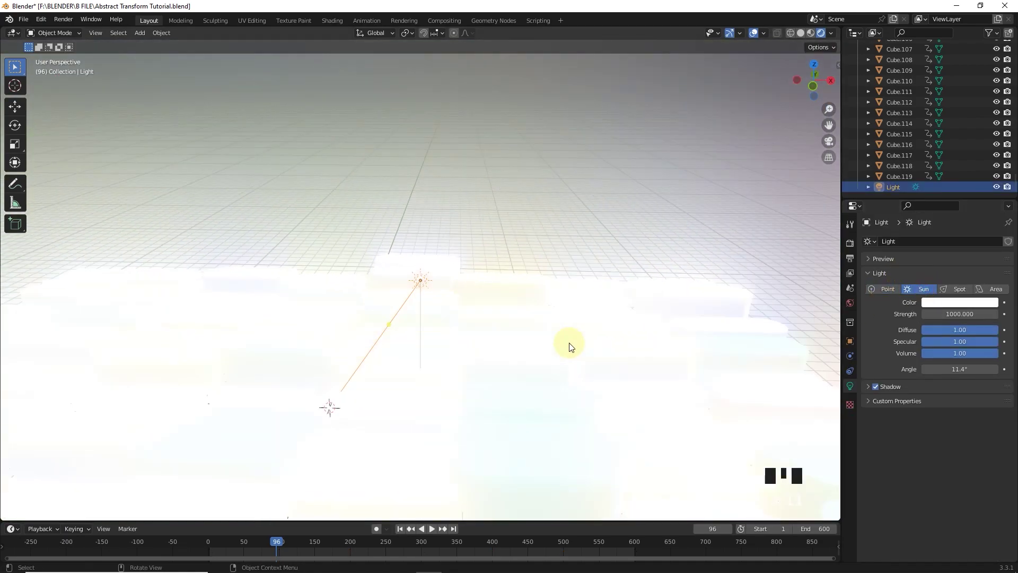
pyautogui.click(955, 314)
pyautogui.write('1')
pyautogui.click(916, 321)
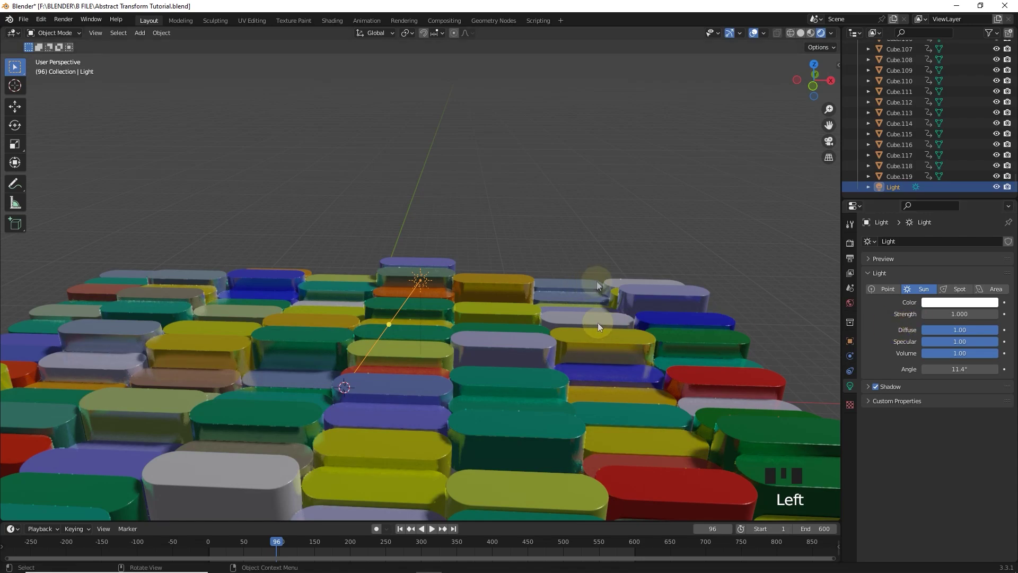
# Step: Re-aim the sun light from the camera view so it points more steeply down at the blocks
pyautogui.moveTo(602, 282); pyautogui.dragTo(540, 307, button='middle')
pyautogui.press('KP_0')
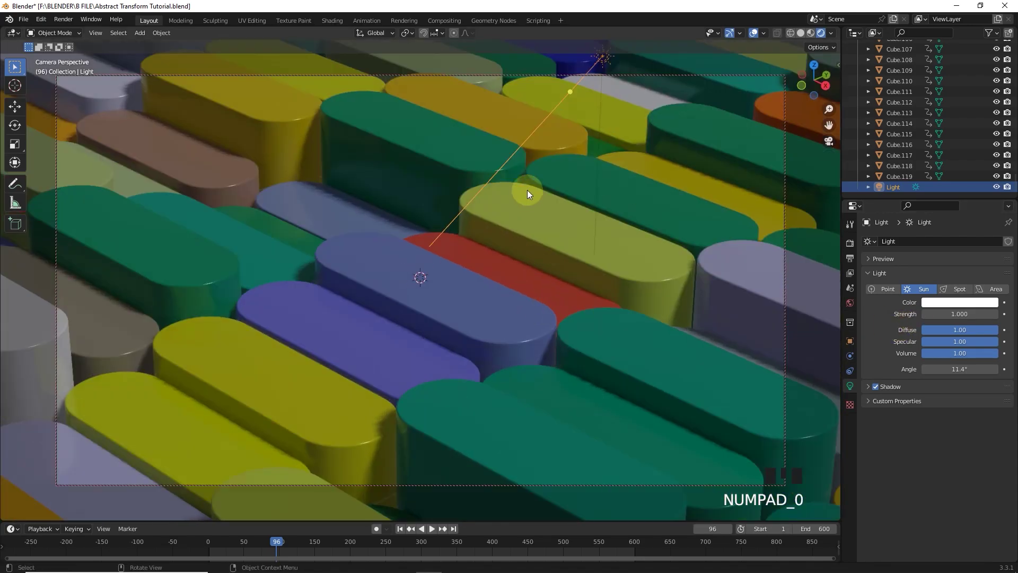
pyautogui.moveTo(570, 92)
pyautogui.mouseDown()
pyautogui.moveTo(551, 118)
pyautogui.moveTo(387, 166)
pyautogui.moveTo(484, 287)
pyautogui.moveTo(581, 211)
pyautogui.moveTo(666, 339)
pyautogui.moveTo(546, 357)
pyautogui.moveTo(555, 294)
pyautogui.moveTo(551, 305)
pyautogui.moveTo(311, 320)
pyautogui.moveTo(727, 311)
pyautogui.moveTo(775, 296)
pyautogui.moveTo(631, 153)
pyautogui.moveTo(221, 175)
pyautogui.moveTo(403, 205)
pyautogui.moveTo(487, 263)
pyautogui.mouseUp()
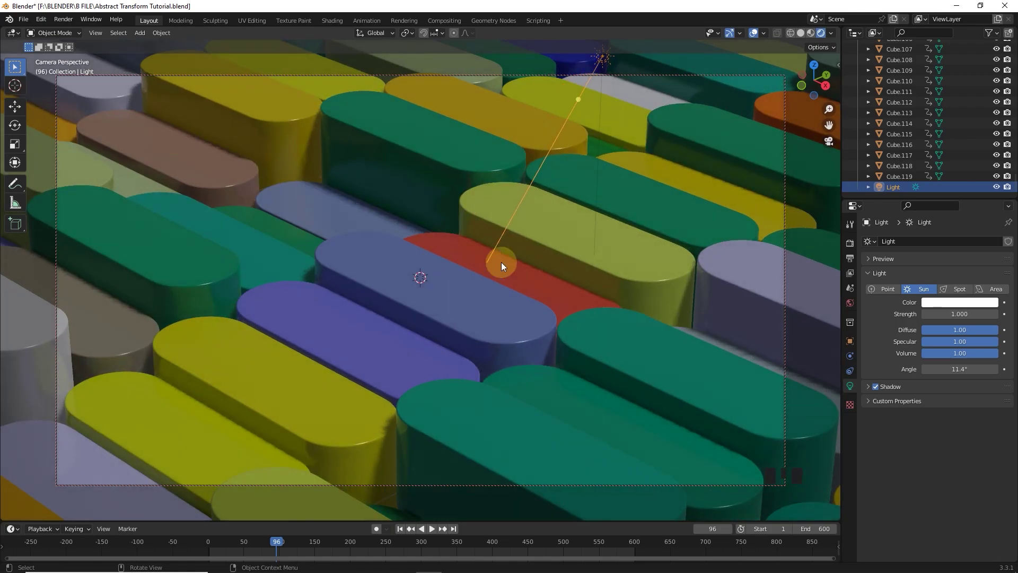
# Step: Set the World background colour to an Environment Texture using Basic_2K_03.jpg from the bookmarked Environment folder
pyautogui.click(850, 242)
pyautogui.click(850, 303)
pyautogui.click(930, 313)
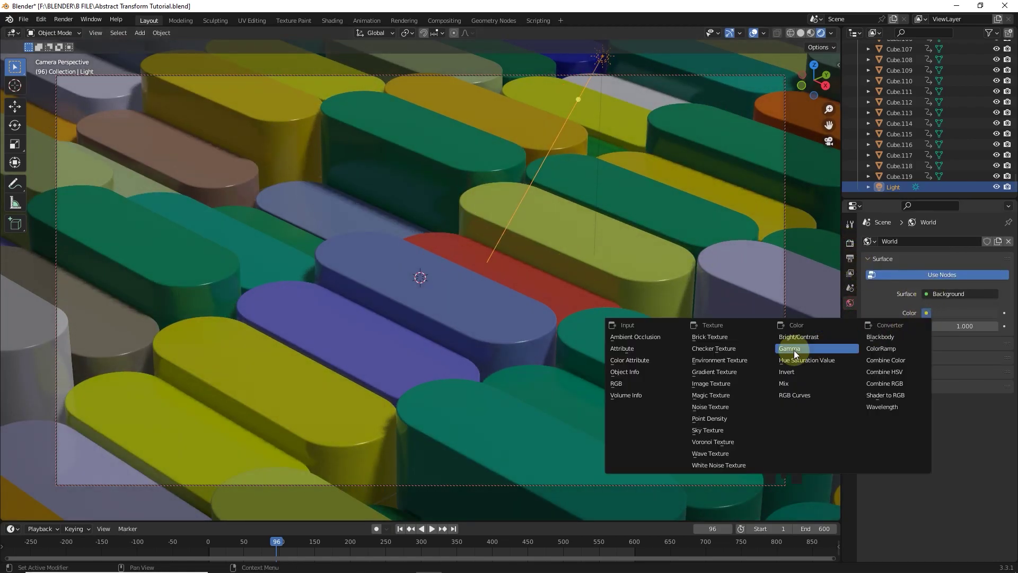
pyautogui.click(753, 358)
pyautogui.click(969, 327)
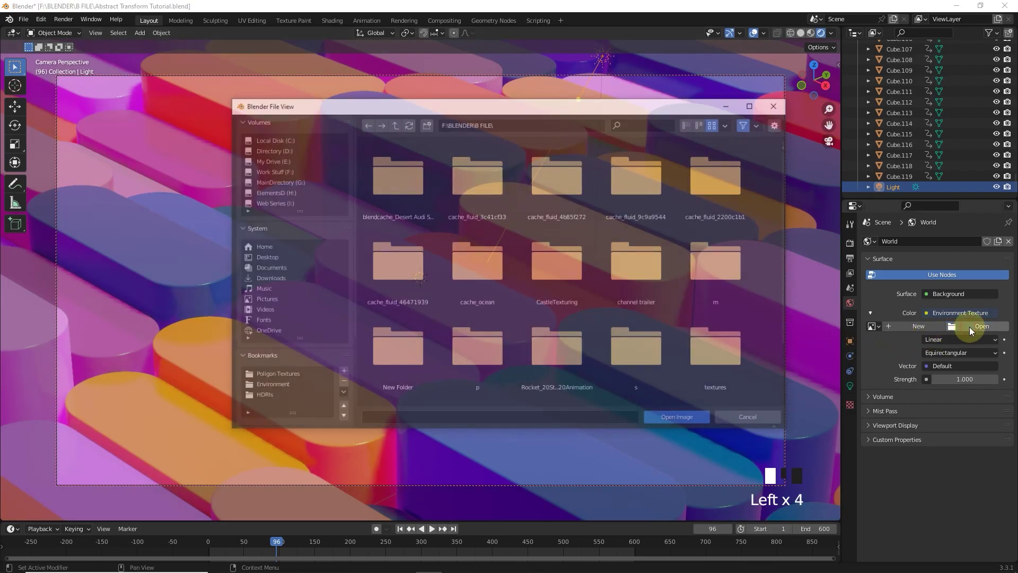
pyautogui.click(267, 386)
pyautogui.doubleClick(606, 184)
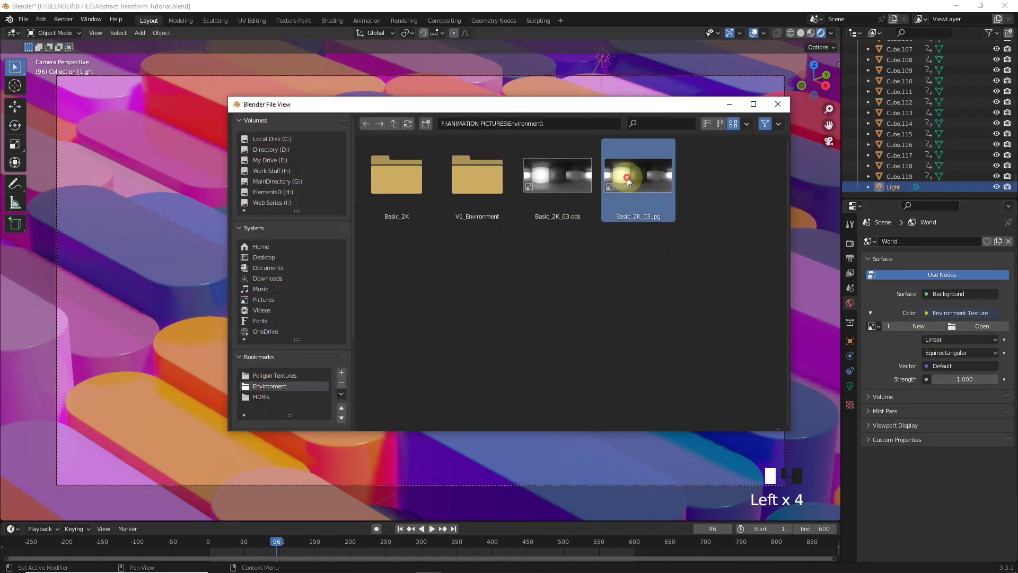
# Step: Show the World nodes in the Shader Editor, add Mapping and Texture Coordinate nodes to the environment texture, and space the nodes apart
pyautogui.click(16, 34)
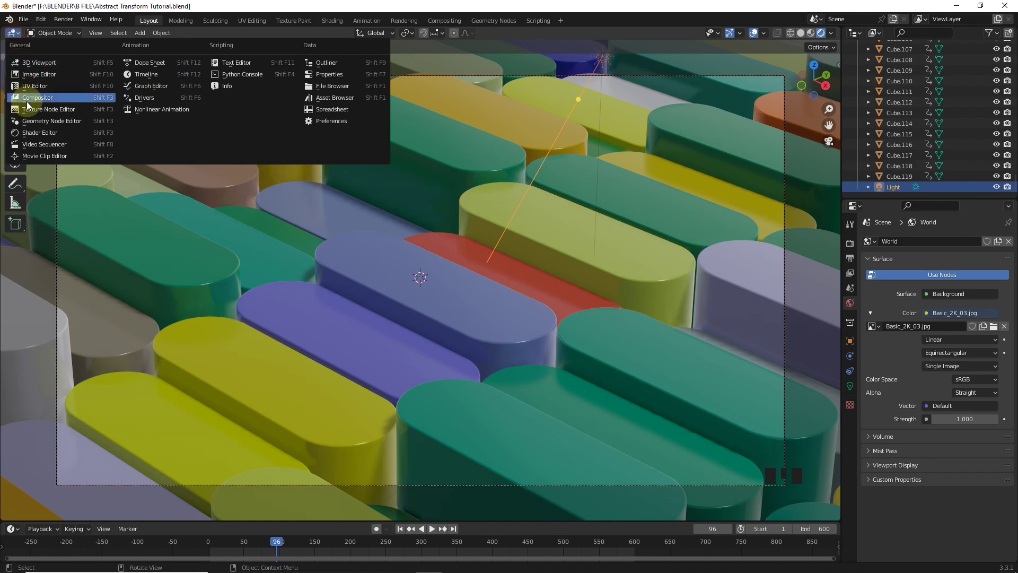
pyautogui.click(39, 132)
pyautogui.click(52, 34)
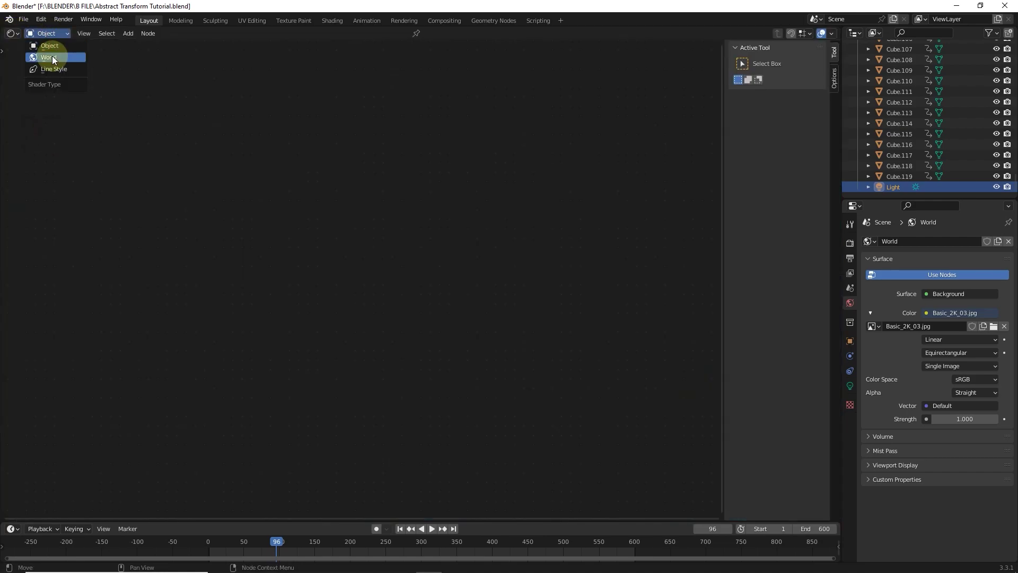
pyautogui.click(49, 57)
pyautogui.moveTo(115, 135); pyautogui.dragTo(234, 182, button='middle')
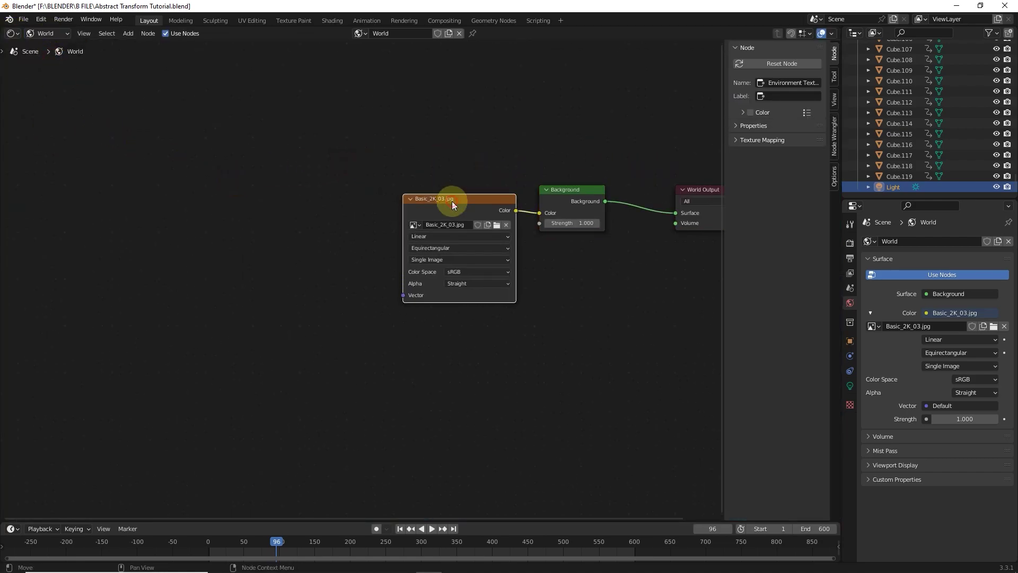
pyautogui.hotkey('ctrl', 't')
pyautogui.moveTo(363, 210); pyautogui.dragTo(257, 206, button='middle')
pyautogui.moveTo(239, 217); pyautogui.dragTo(128, 254)
pyautogui.moveTo(205, 234); pyautogui.dragTo(188, 217)
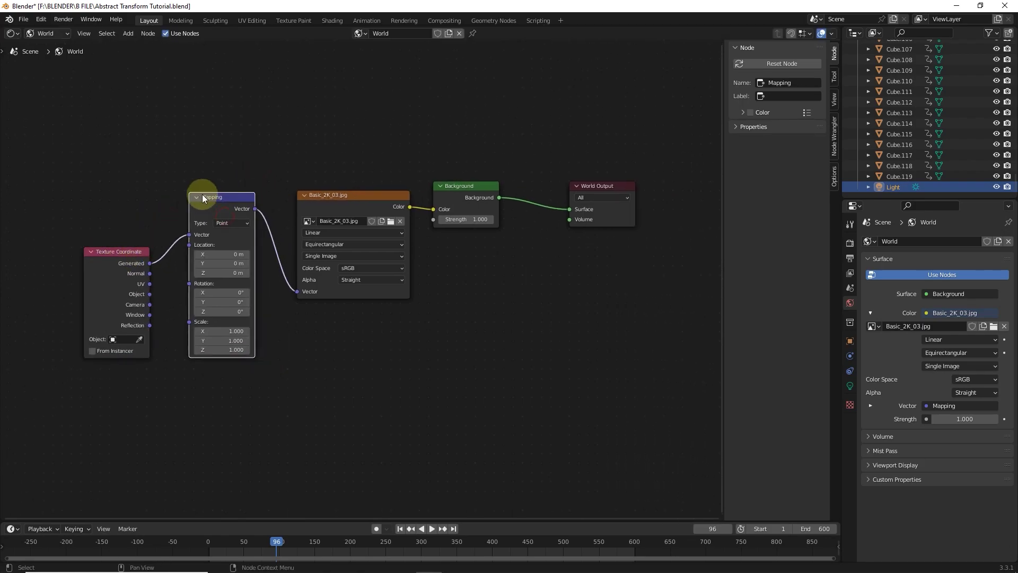
# Step: Search the add-ons in Preferences for "node" to check whether Node Wrangler is enabled
pyautogui.click(41, 20)
pyautogui.click(68, 164)
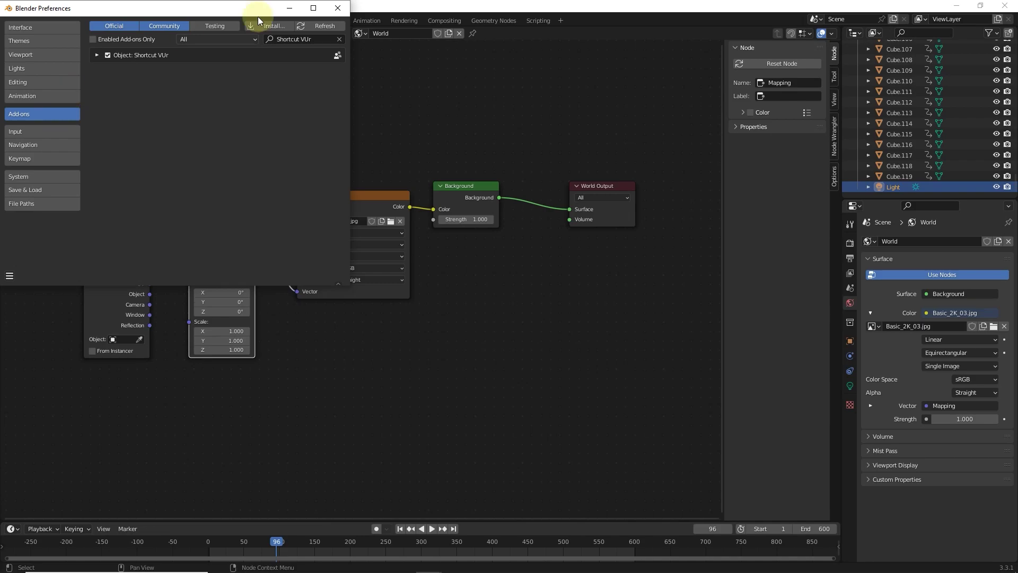
pyautogui.click(338, 39)
pyautogui.click(318, 39)
pyautogui.write('node')
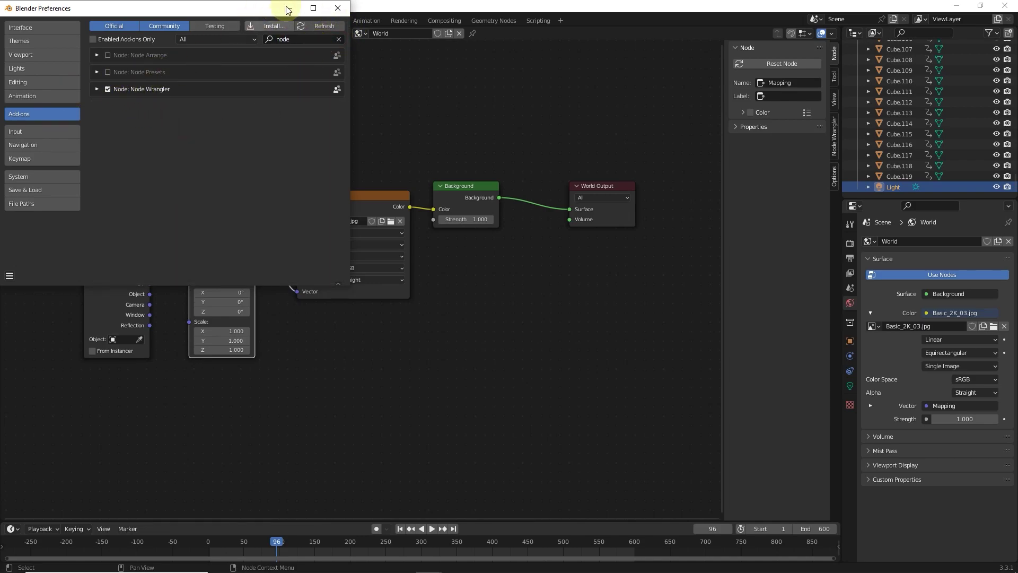
pyautogui.click(338, 8)
# Step: Return to the 3D viewport and set the World texture Mapping rotation to Y 11.1° and Z 26.3°
pyautogui.click(13, 34)
pyautogui.click(33, 61)
pyautogui.click(870, 406)
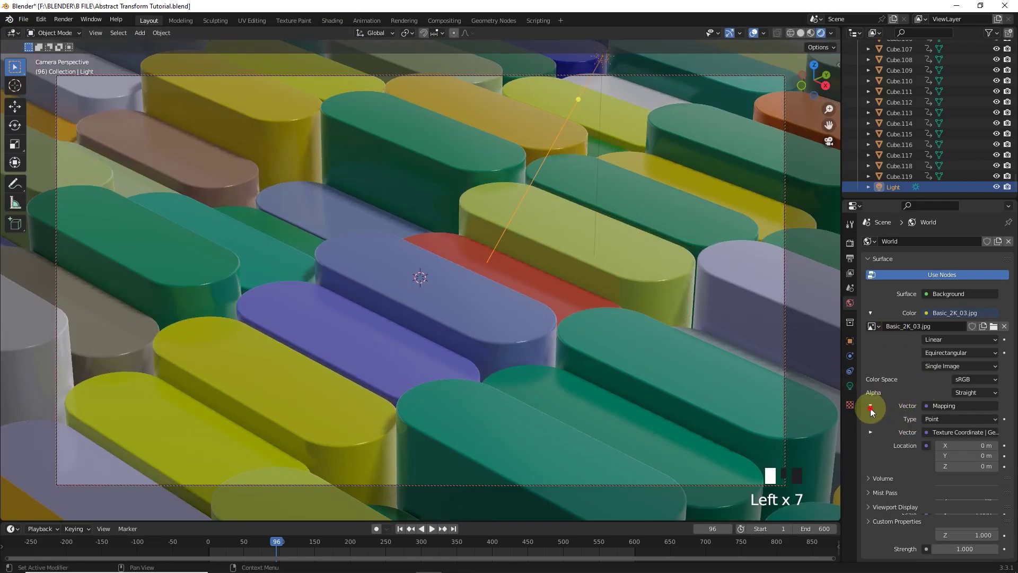
pyautogui.scroll(-3, 884, 471)
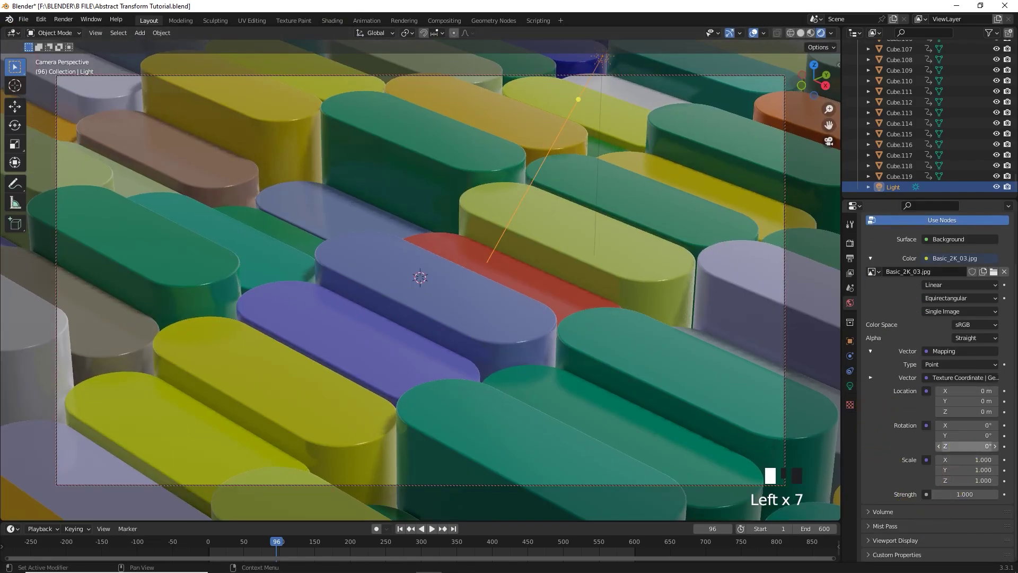
pyautogui.moveTo(968, 446)
pyautogui.mouseDown()
pyautogui.moveTo(998, 446)
pyautogui.moveTo(971, 433)
pyautogui.moveTo(991, 434)
pyautogui.moveTo(907, 425)
pyautogui.moveTo(958, 425)
pyautogui.moveTo(939, 434)
pyautogui.moveTo(997, 446)
pyautogui.moveTo(961, 446)
pyautogui.mouseUp()
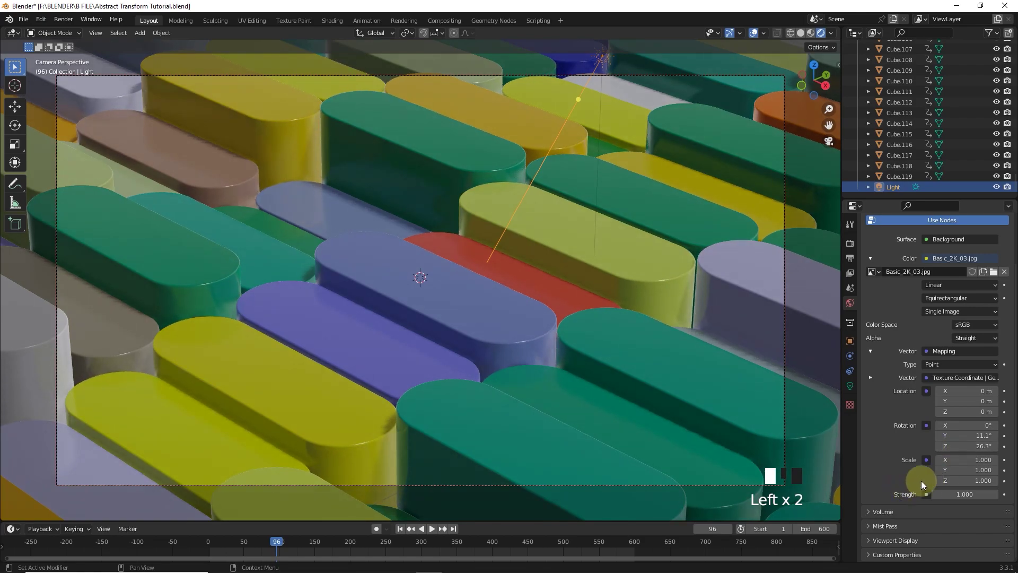
# Step: Select one of the blocks and reposition the blue stop to about 0.187 and the yellow stop to about 0.42 in its material's ColorRamp
pyautogui.click(850, 244)
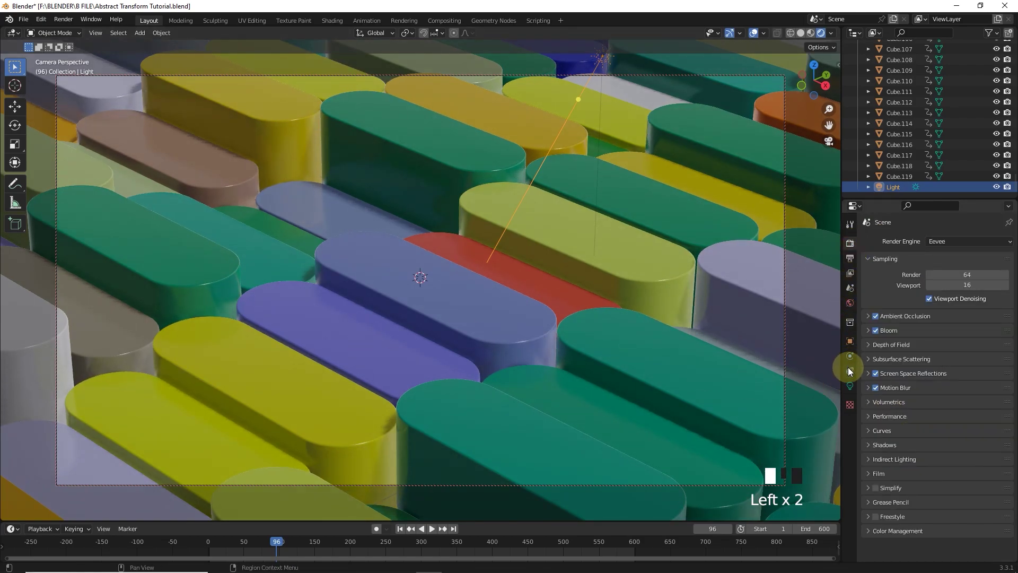
pyautogui.click(703, 307)
pyautogui.click(850, 431)
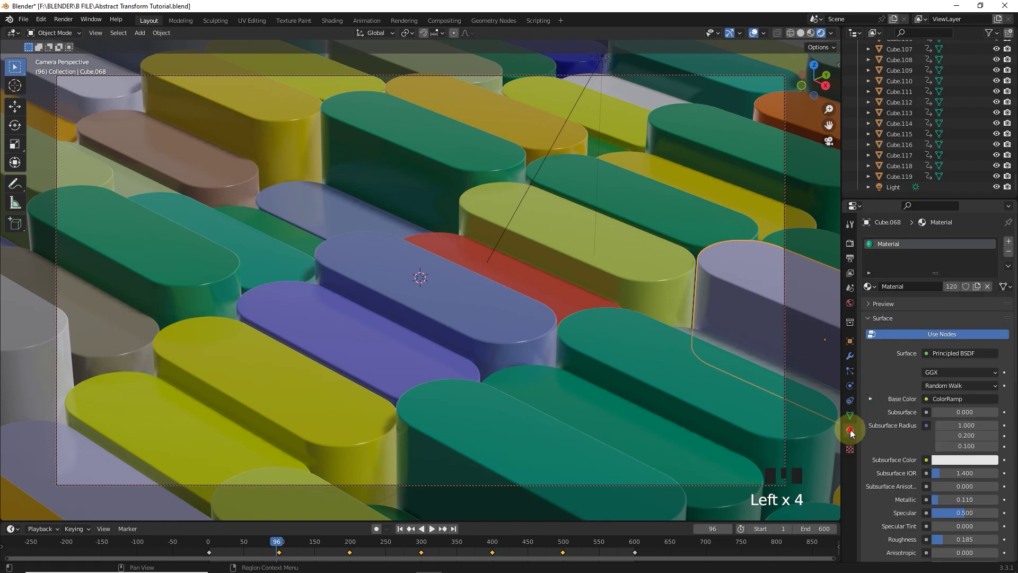
pyautogui.click(870, 336)
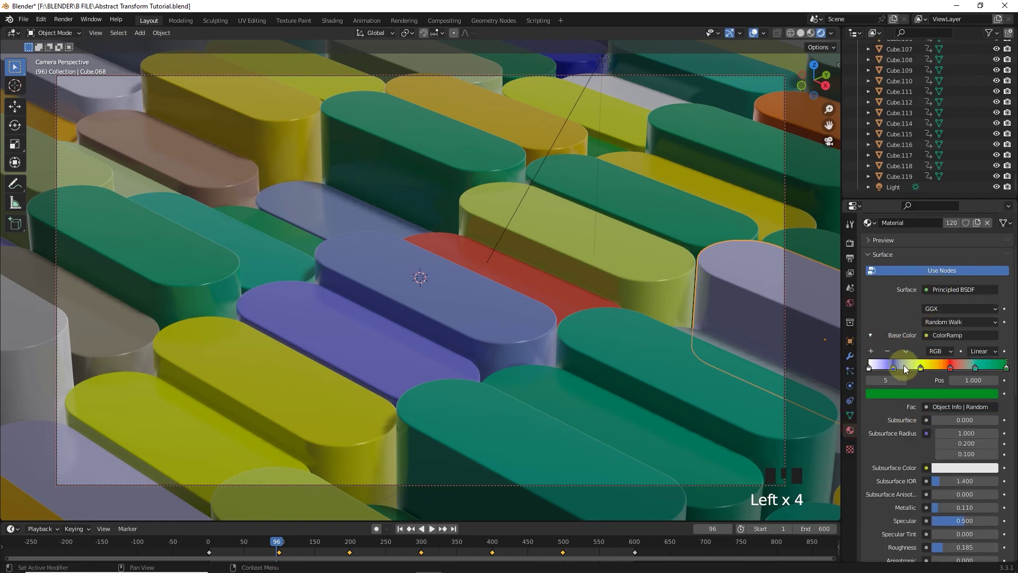
pyautogui.click(902, 367)
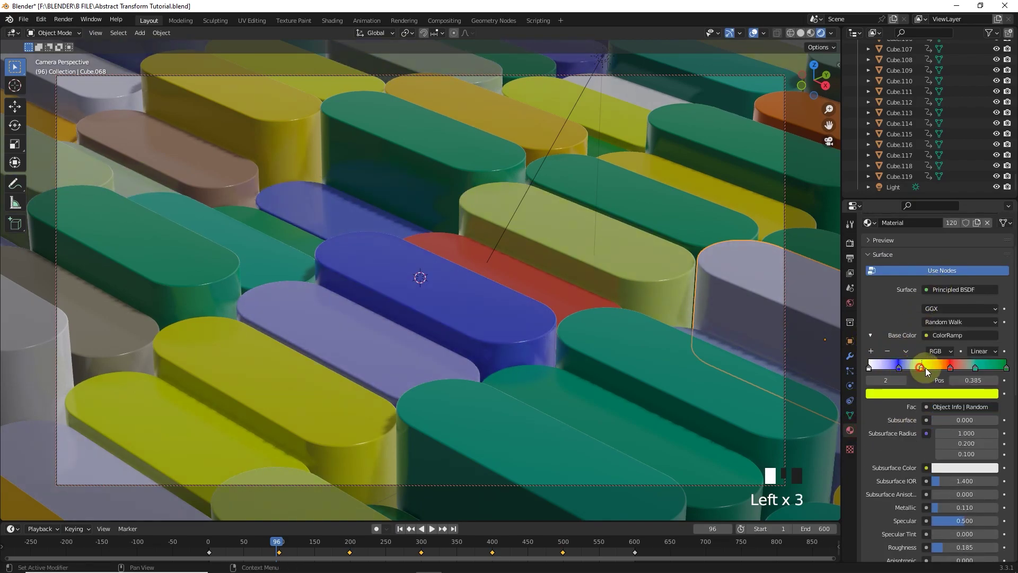
pyautogui.moveTo(928, 368); pyautogui.dragTo(940, 370)
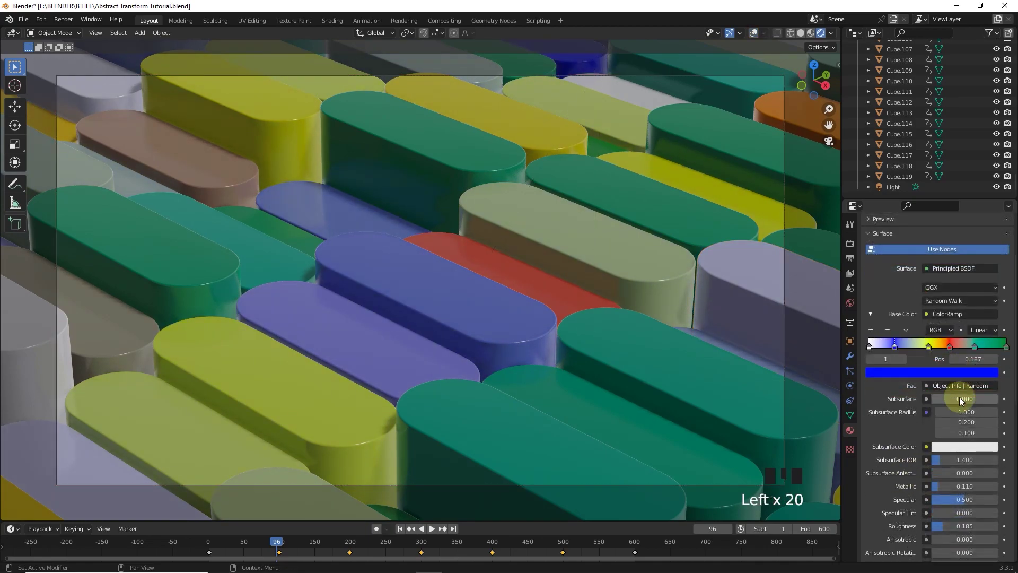
# Step: Set the Subsurface value of the blocks' shared material to 0.055
pyautogui.click(959, 398)
pyautogui.write('.0.55')
pyautogui.press('Return')
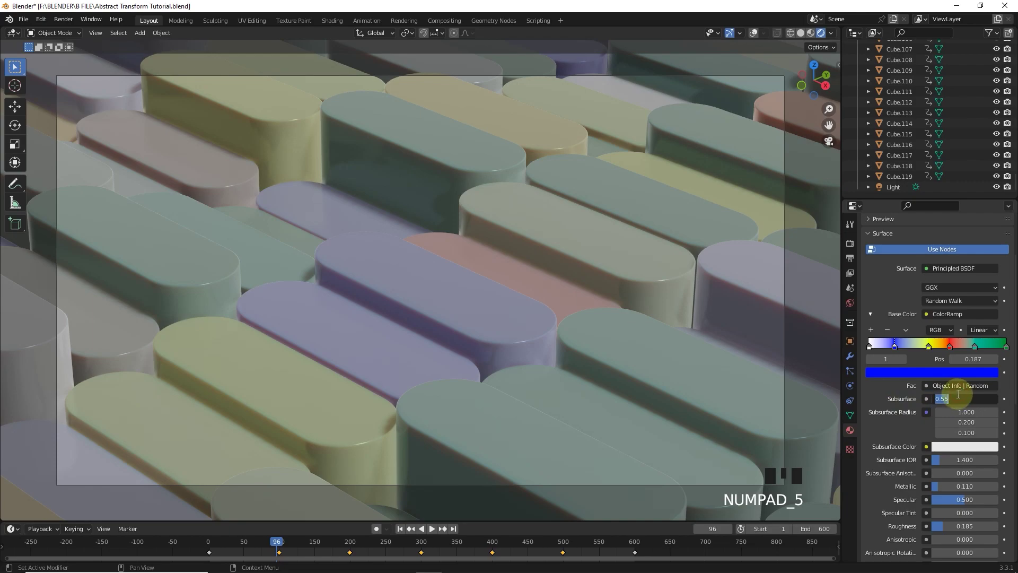
pyautogui.press('Return')
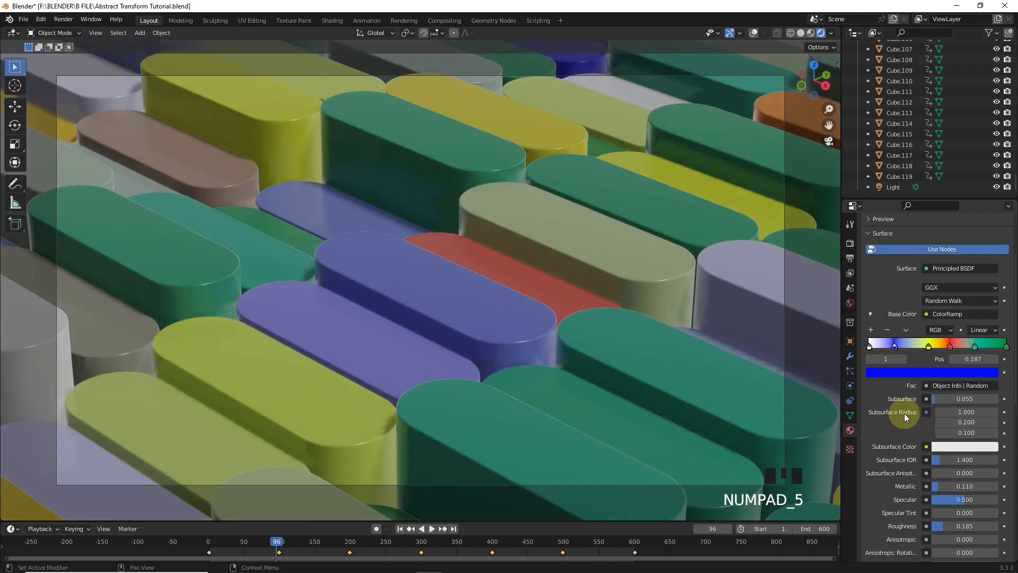
# Step: Try the Very High Contrast look in the scene's Color Management, and settle on High Contrast
pyautogui.click(851, 243)
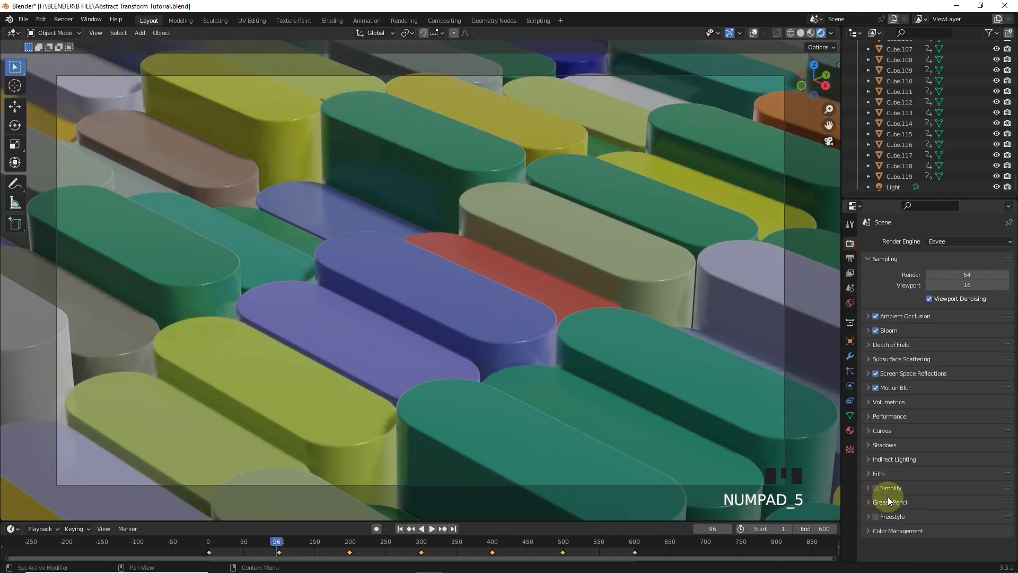
pyautogui.click(869, 530)
pyautogui.scroll(-3, 915, 539)
pyautogui.click(937, 499)
pyautogui.click(943, 476)
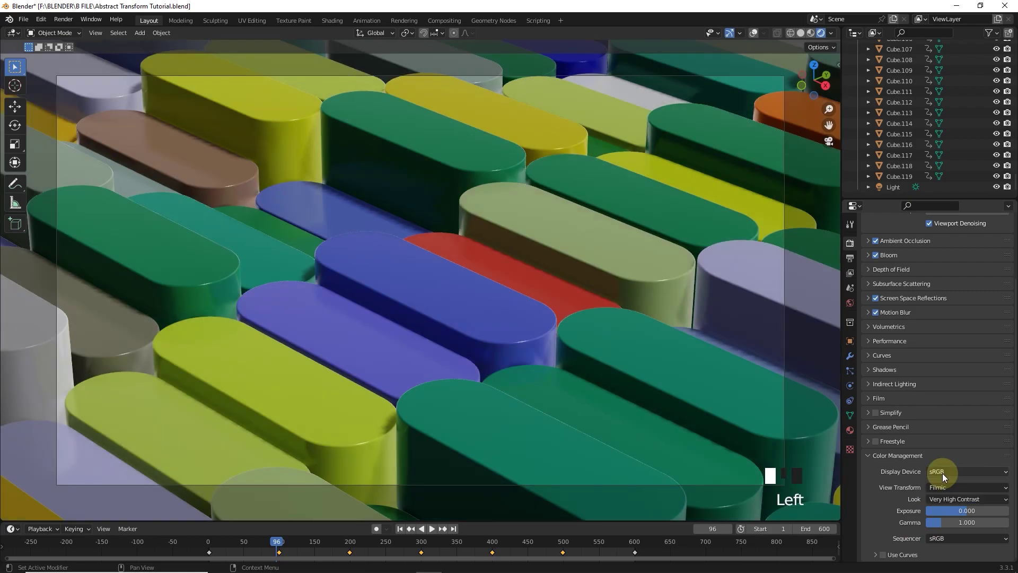
pyautogui.click(979, 499)
pyautogui.click(958, 465)
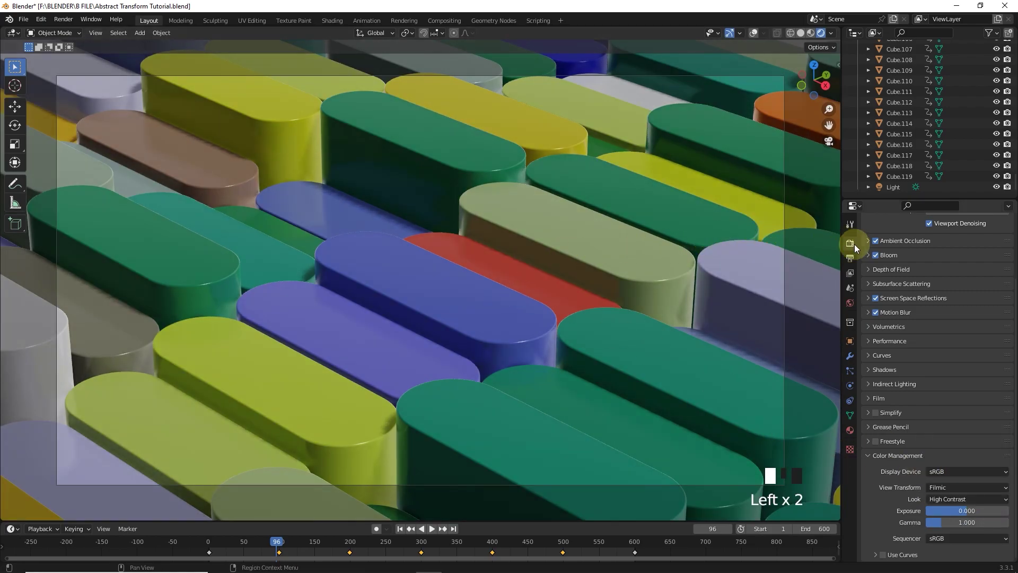
pyautogui.scroll(3, 866, 245)
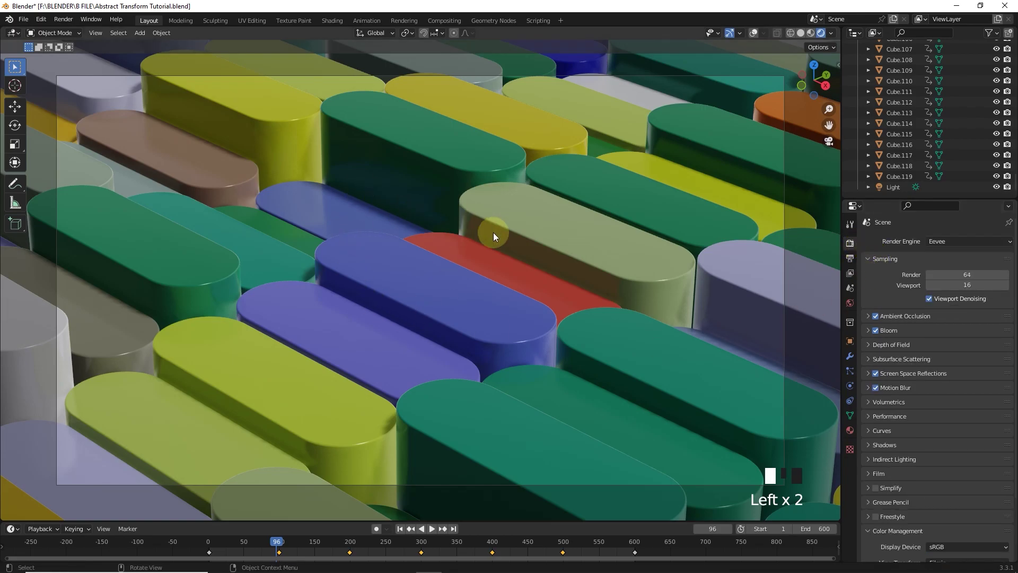
# Step: Leave the camera view and preview the block animation from a wider angle in the viewport
pyautogui.press('KP_0')
pyautogui.moveTo(467, 271); pyautogui.dragTo(646, 313, button='middle')
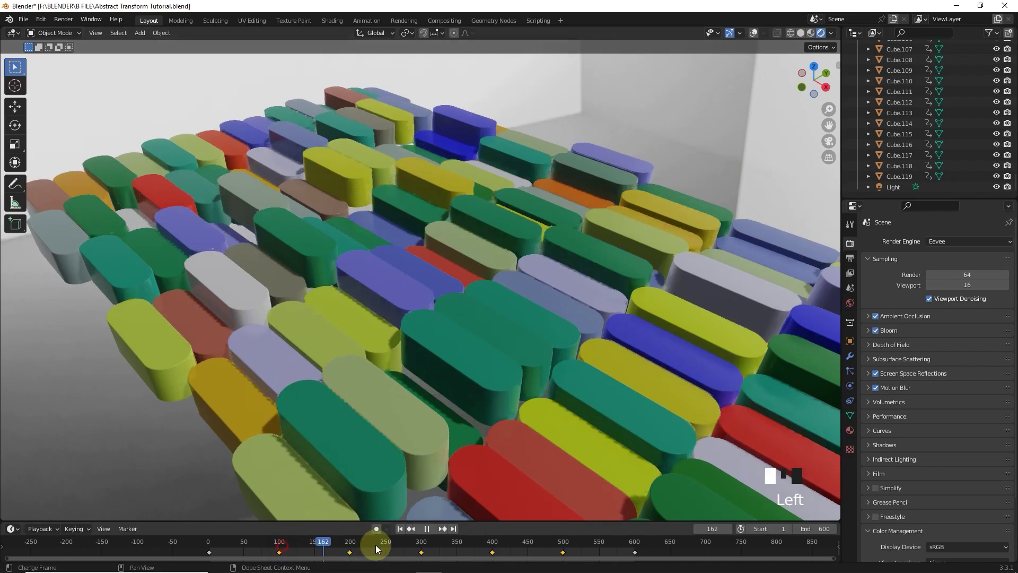